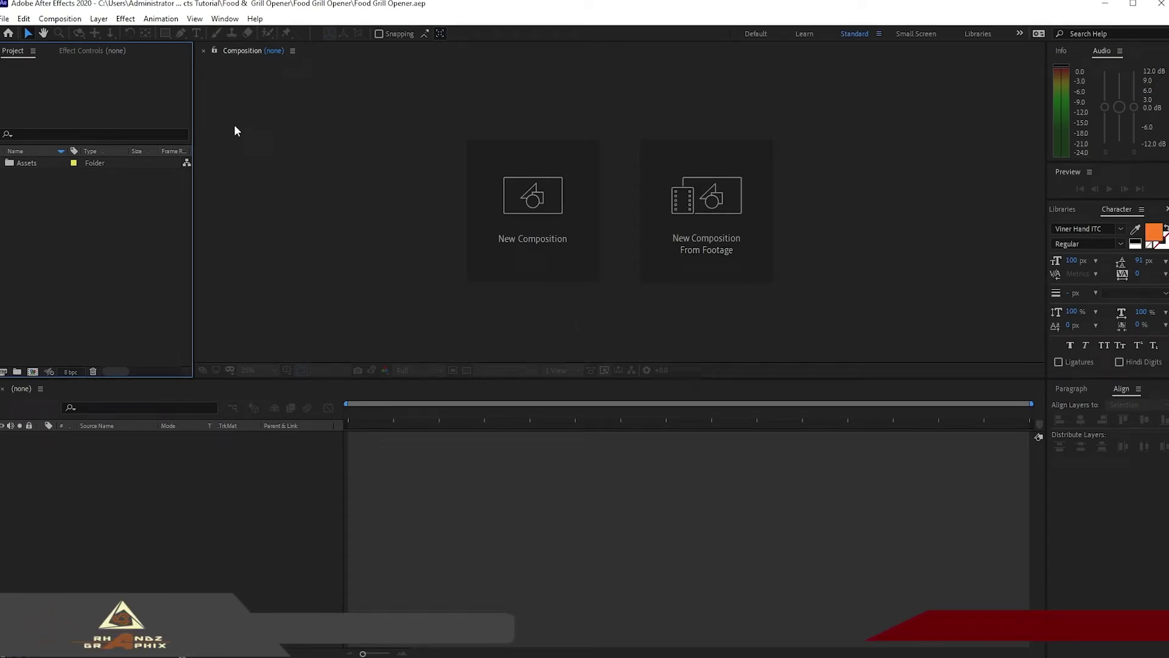
Create a composition named Liquid Shapes at 1920×1080, 30 fps, 12 seconds.
click(64, 20)
click(74, 34)
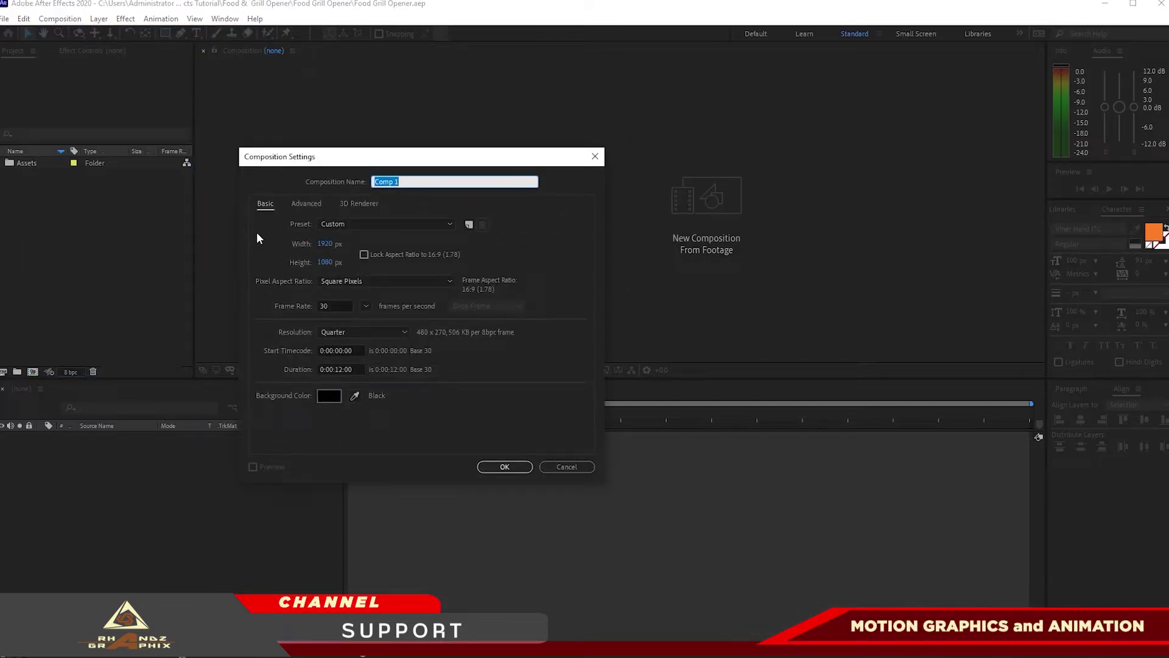
text(L)
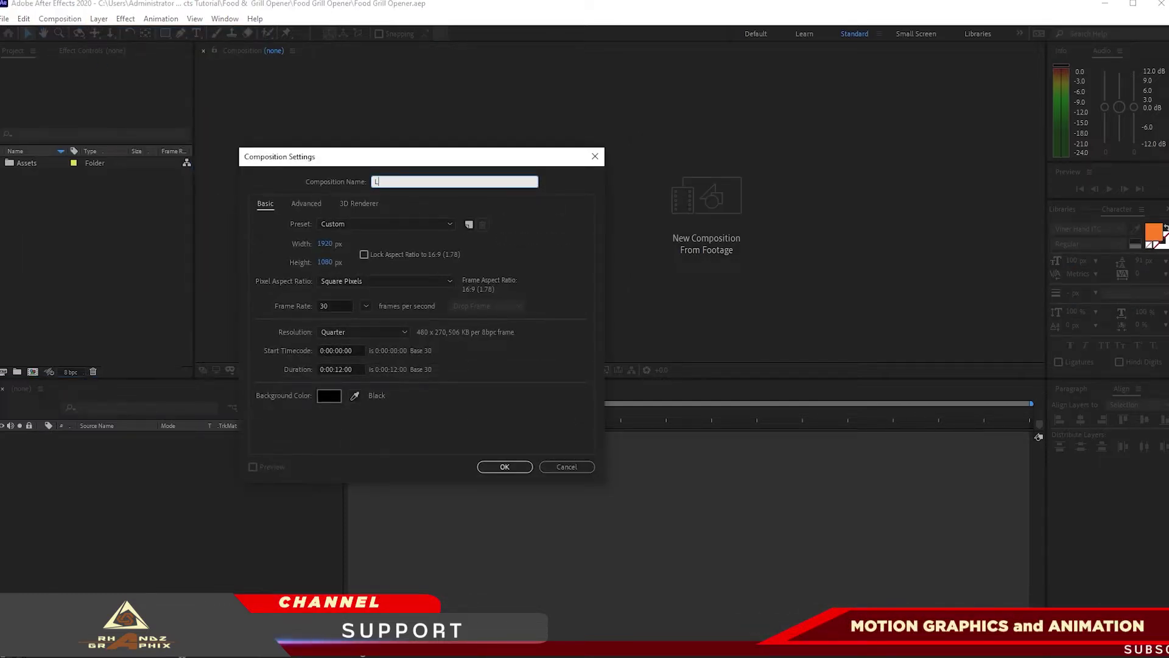
text(iqui)
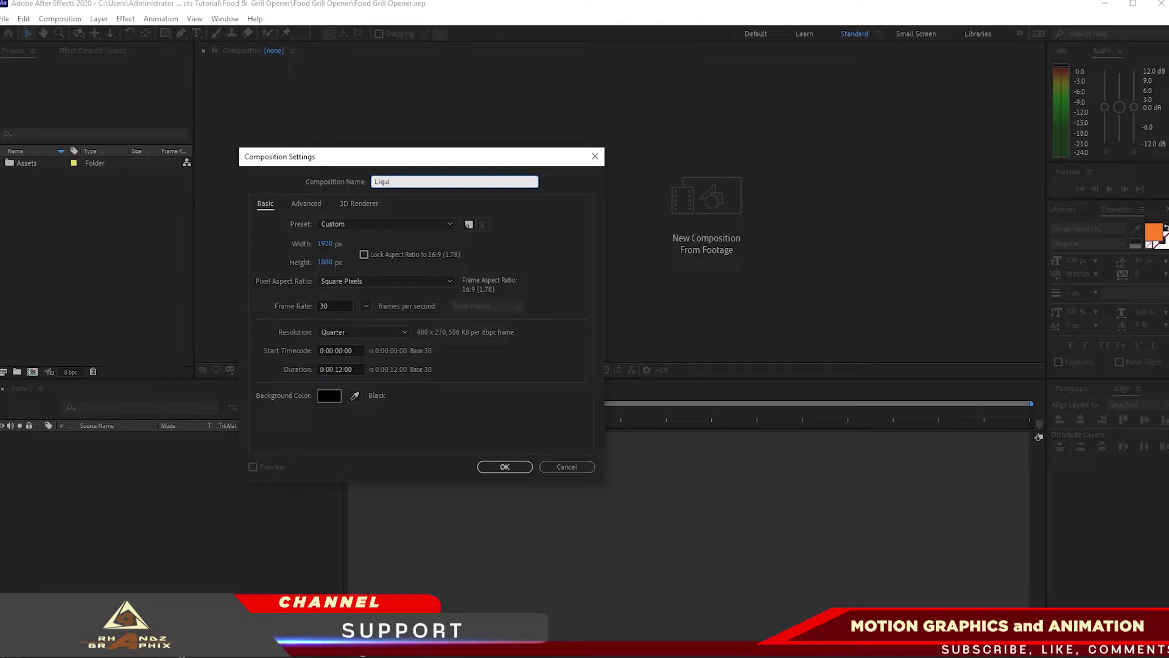
text(d )
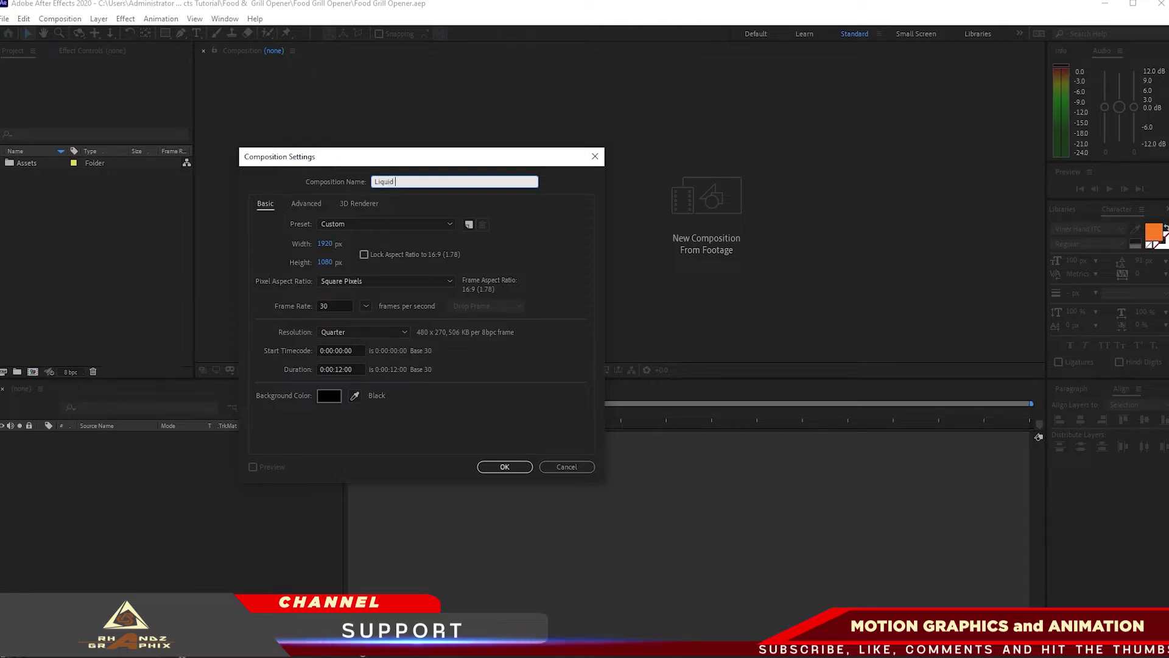
text(Shapes)
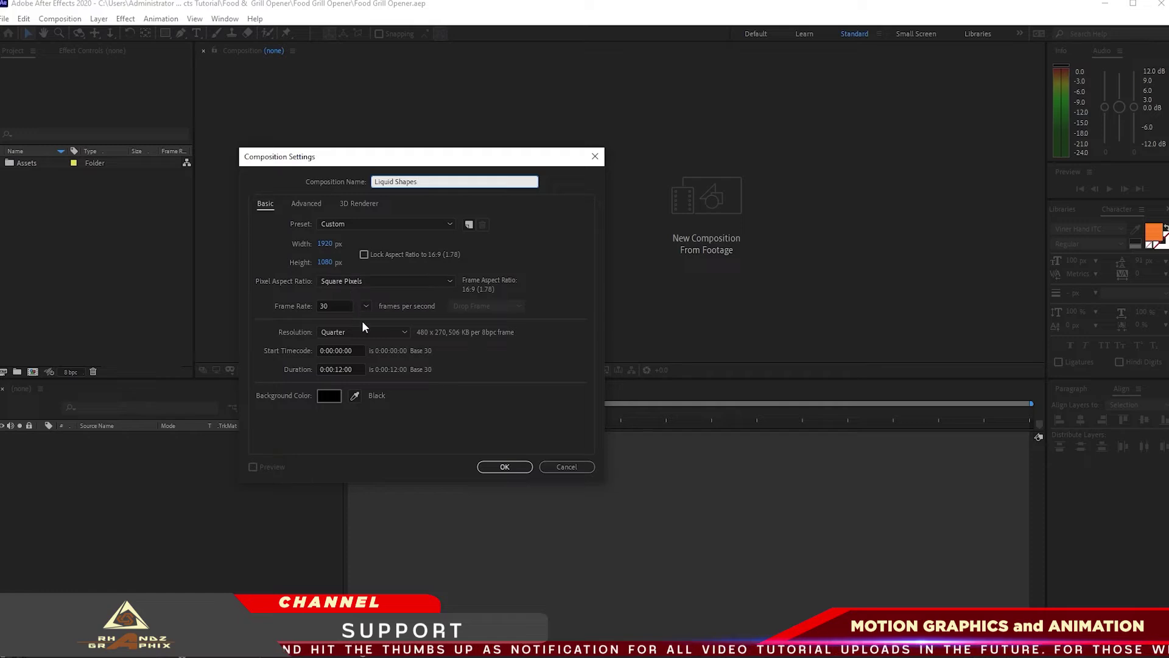
click(488, 469)
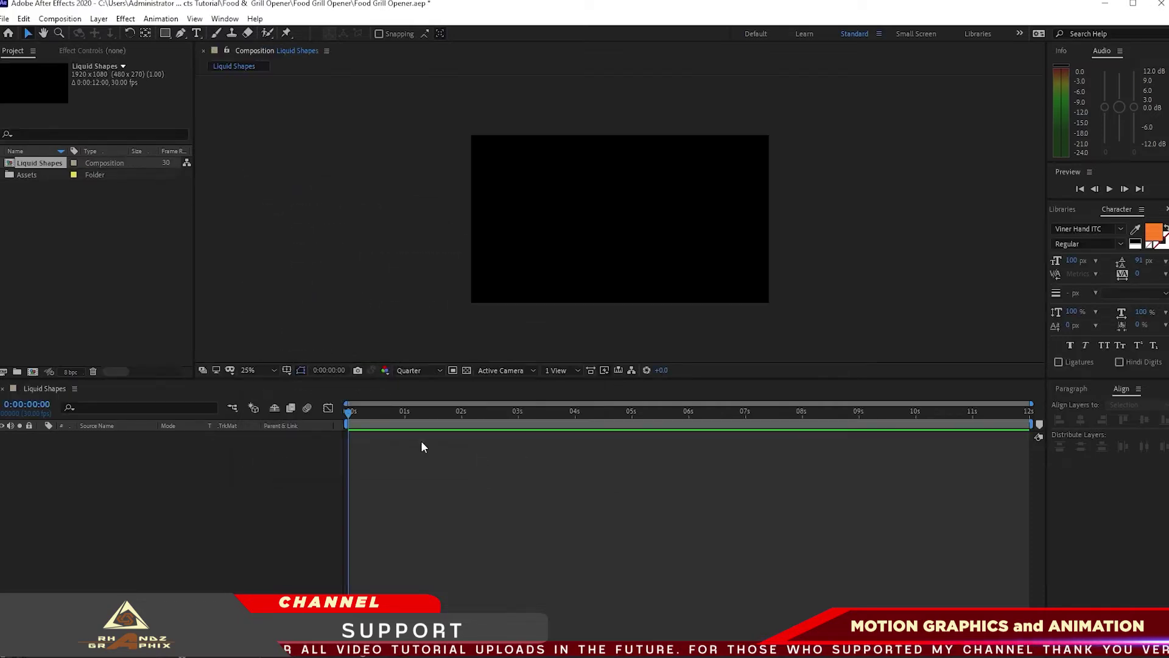
Add a new shape layer with a rectangle filling the whole composition.
click(99, 18)
mouse_move(194, 34)
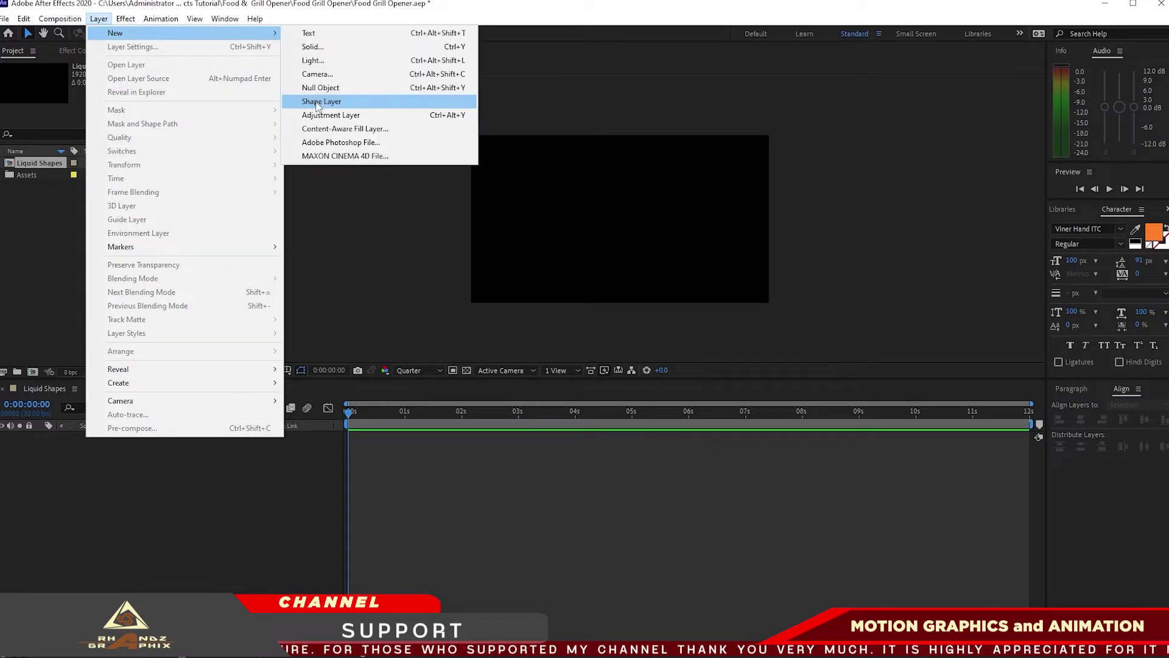
click(317, 102)
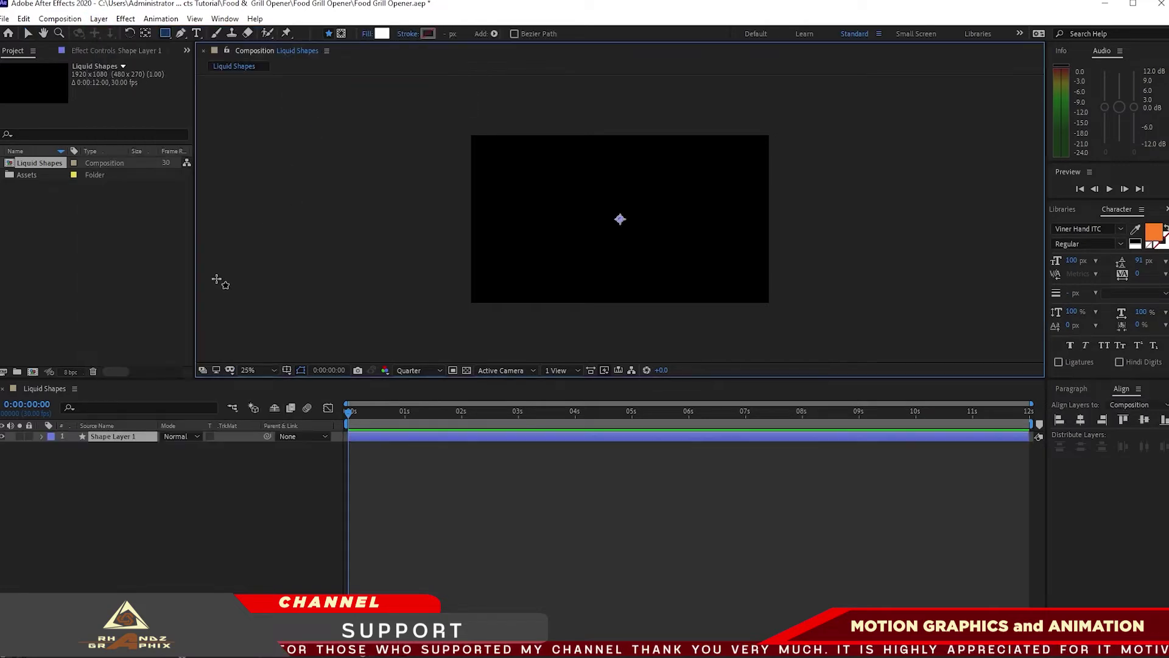
double_click(166, 35)
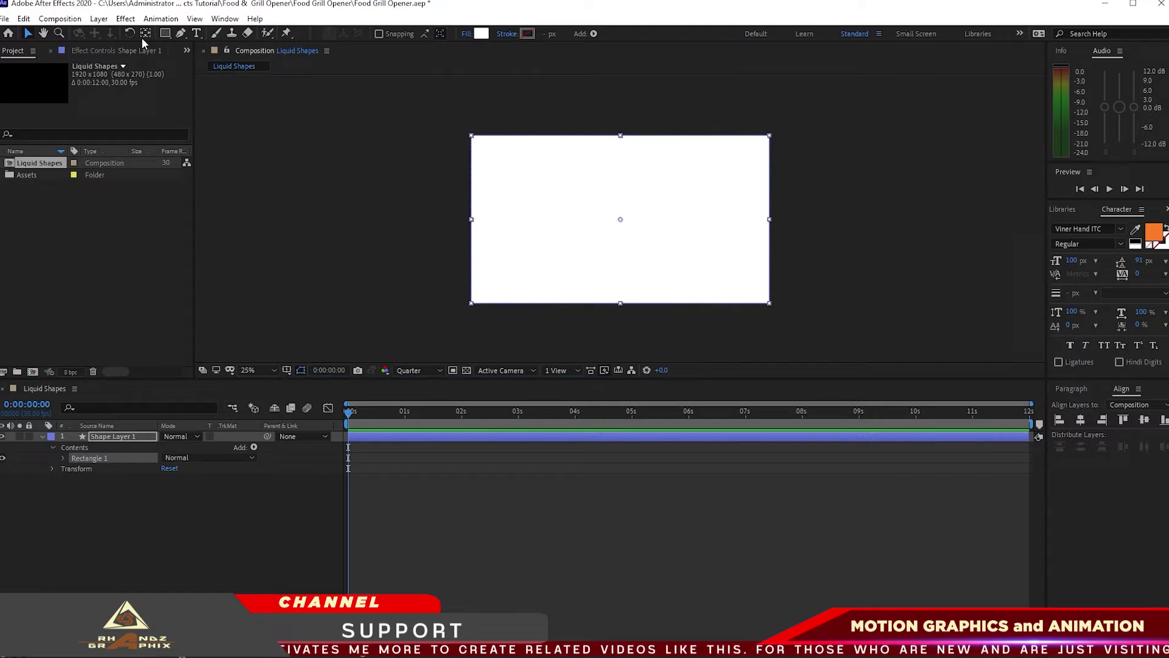
Apply Turbulent Displace set to Twist, Amount 180, with a time-based Evolution expression.
click(126, 19)
mouse_move(237, 175)
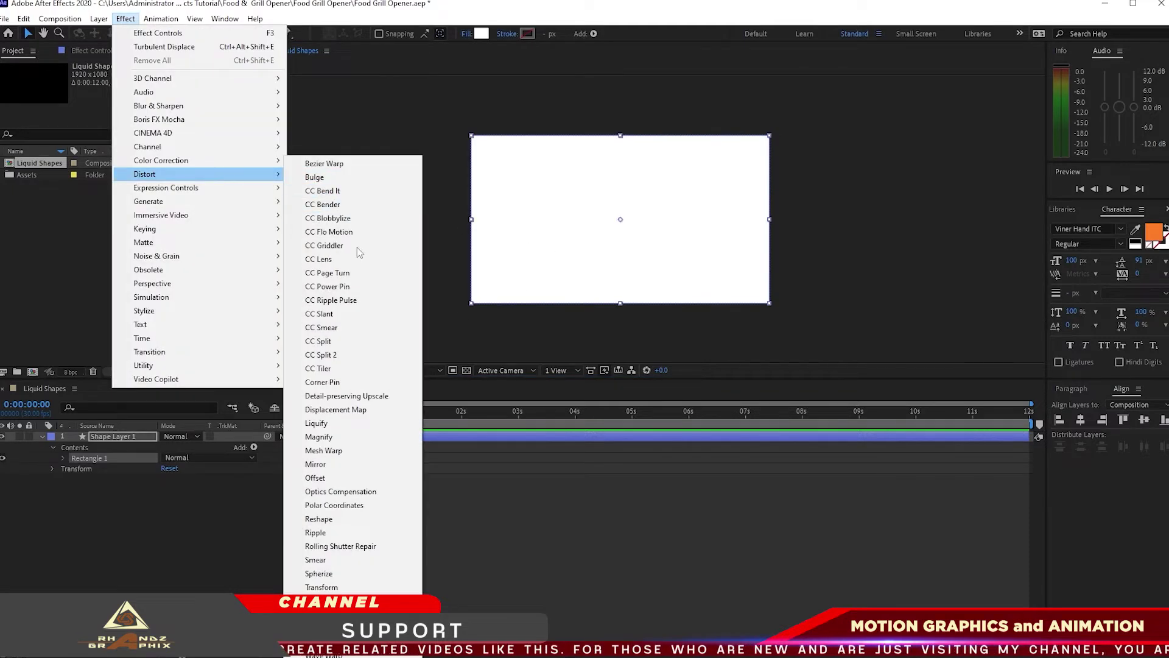
click(323, 601)
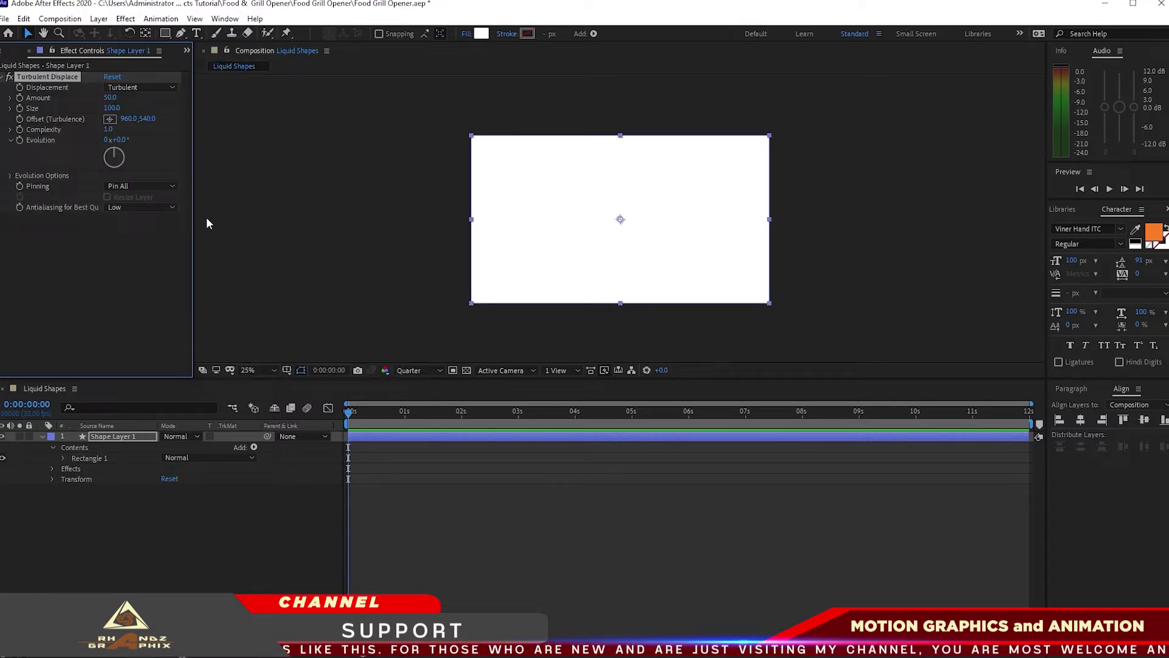
click(169, 91)
click(156, 125)
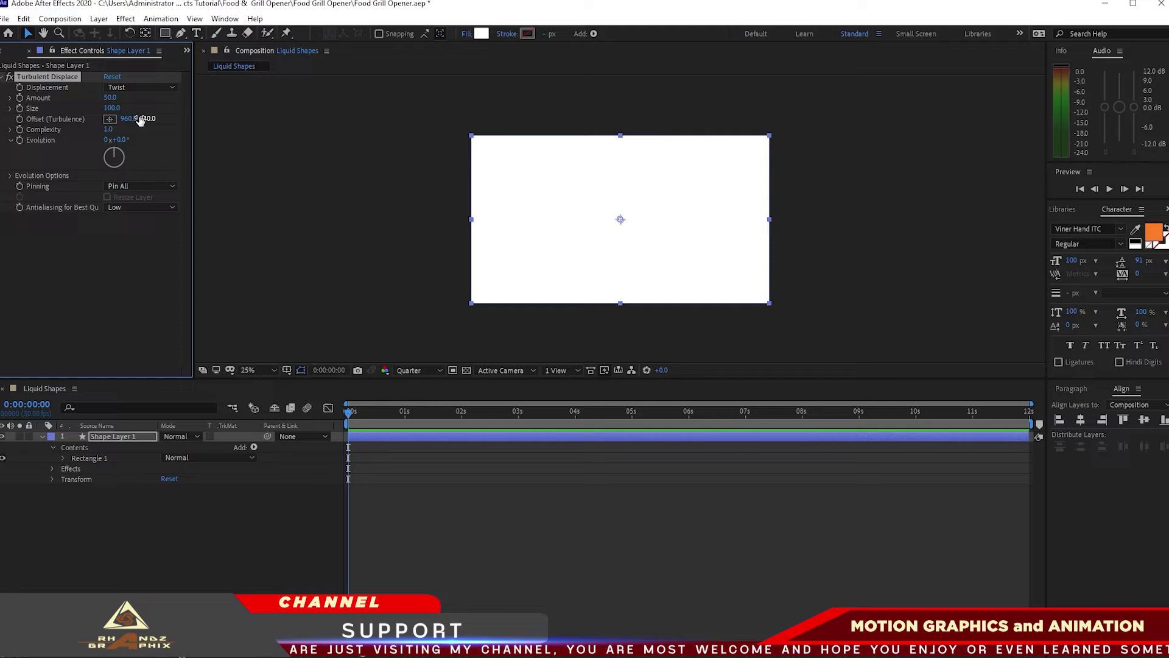
click(110, 98)
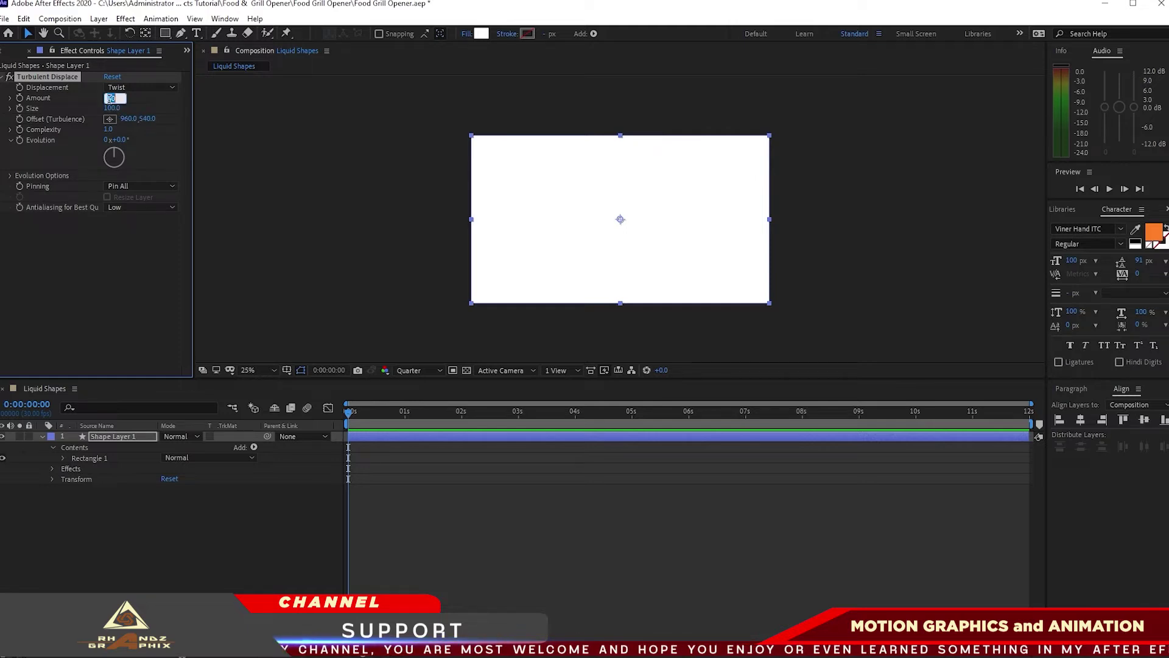
text(1)
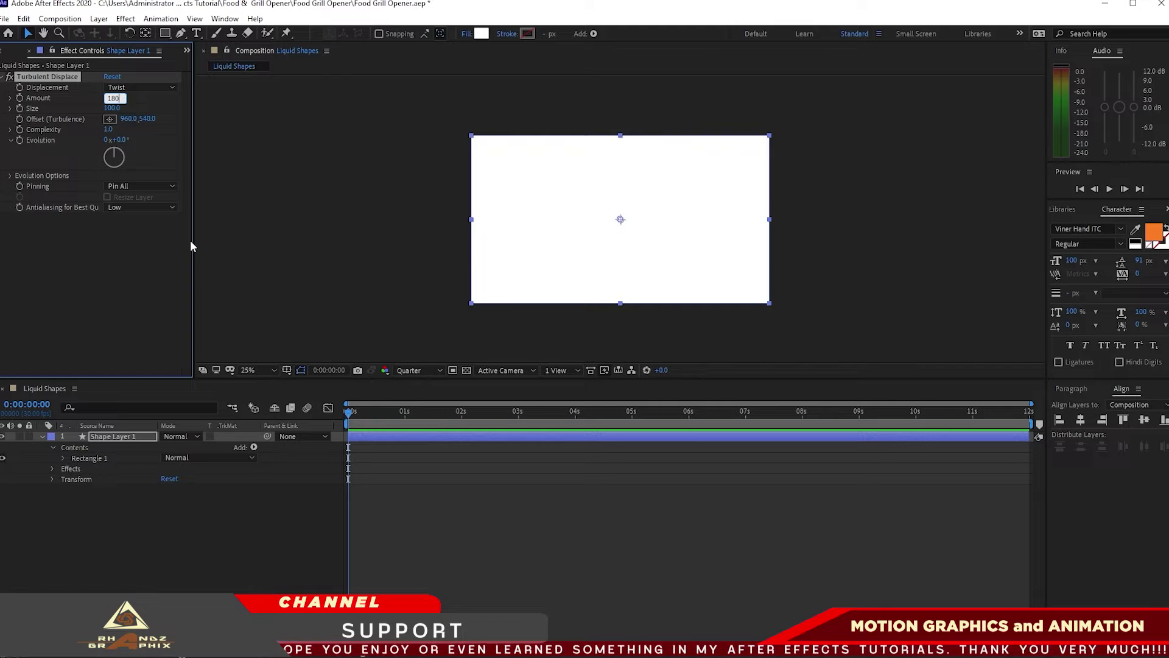
text(80)
alt+click(20, 143)
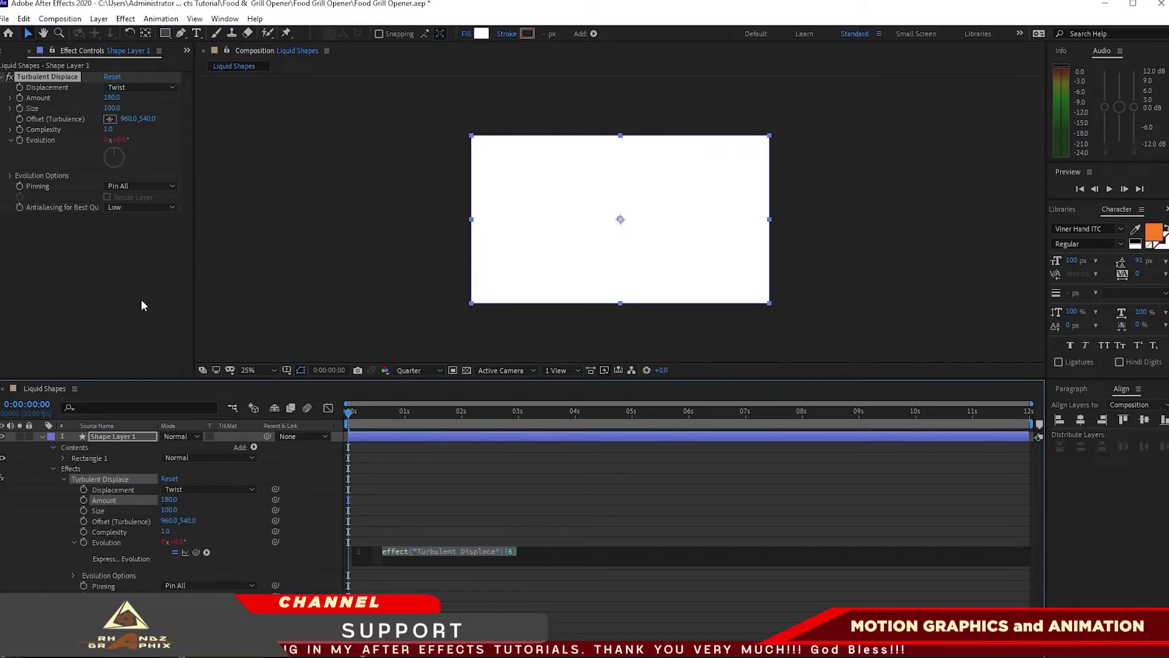
text(tim)
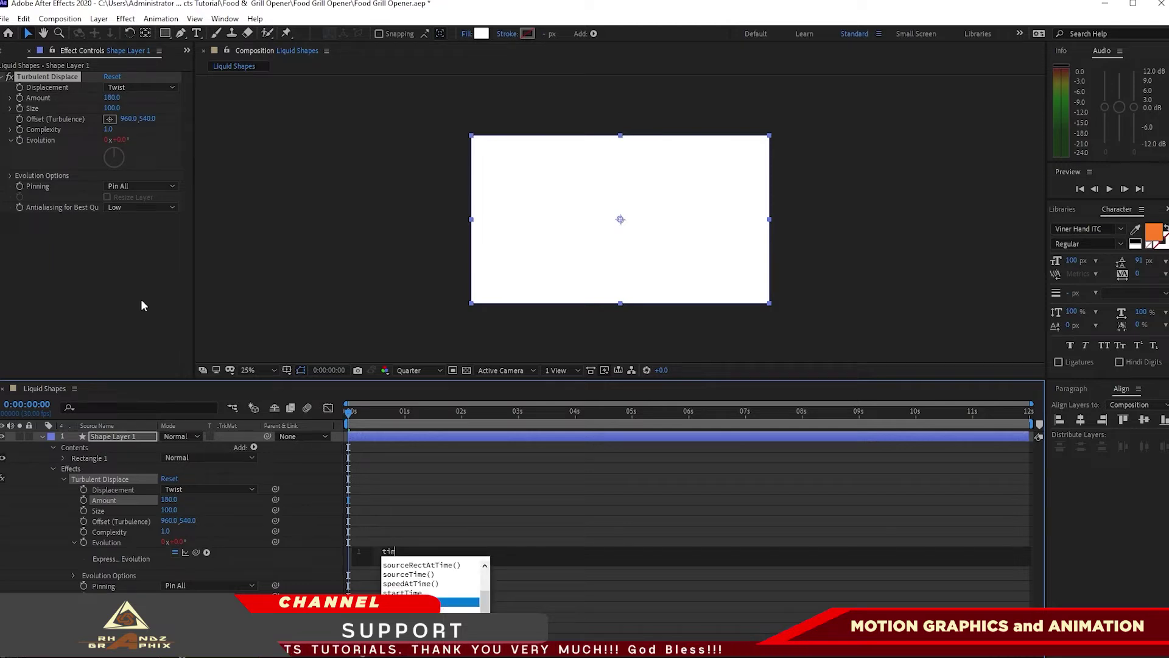
text(e)
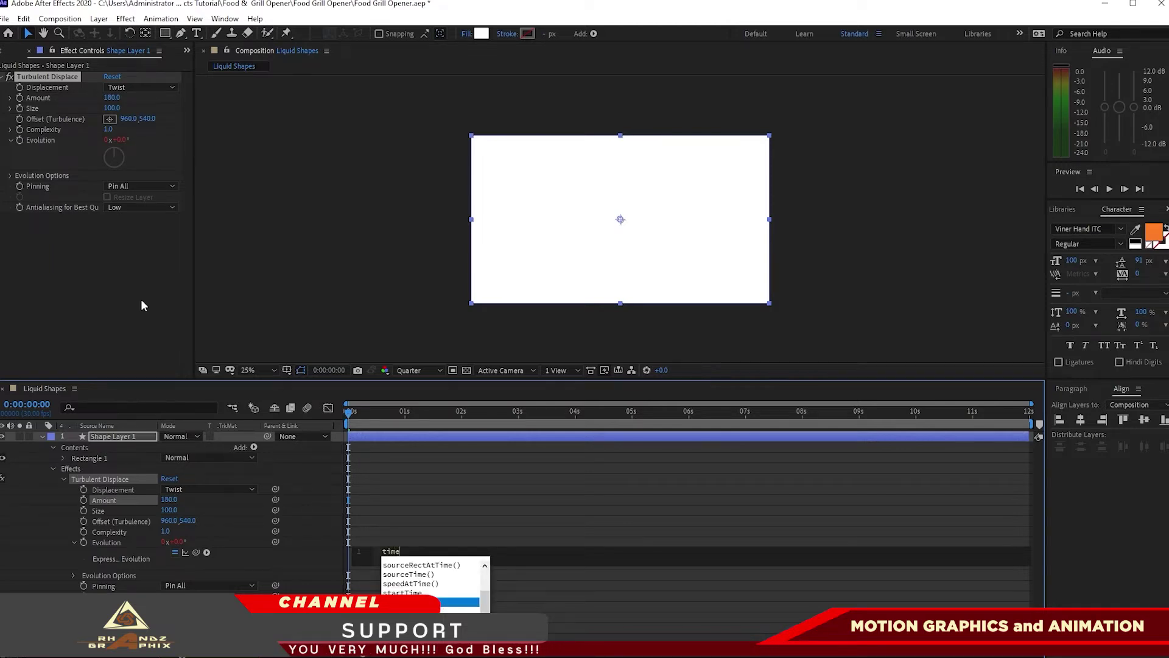
text(*)
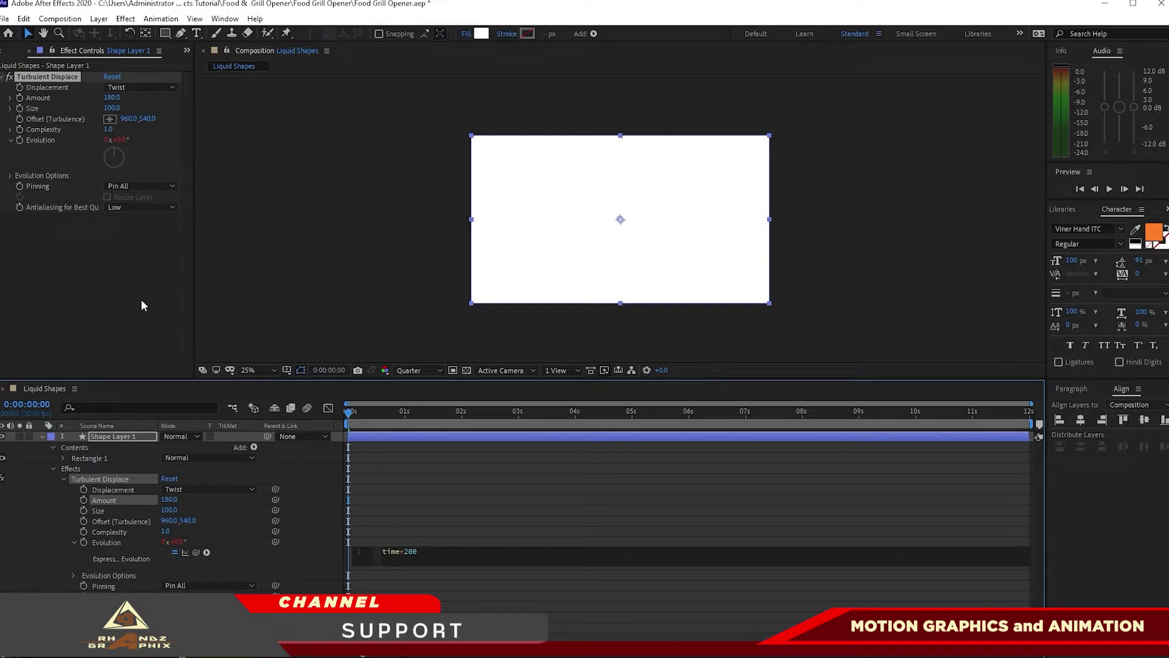
text(u)
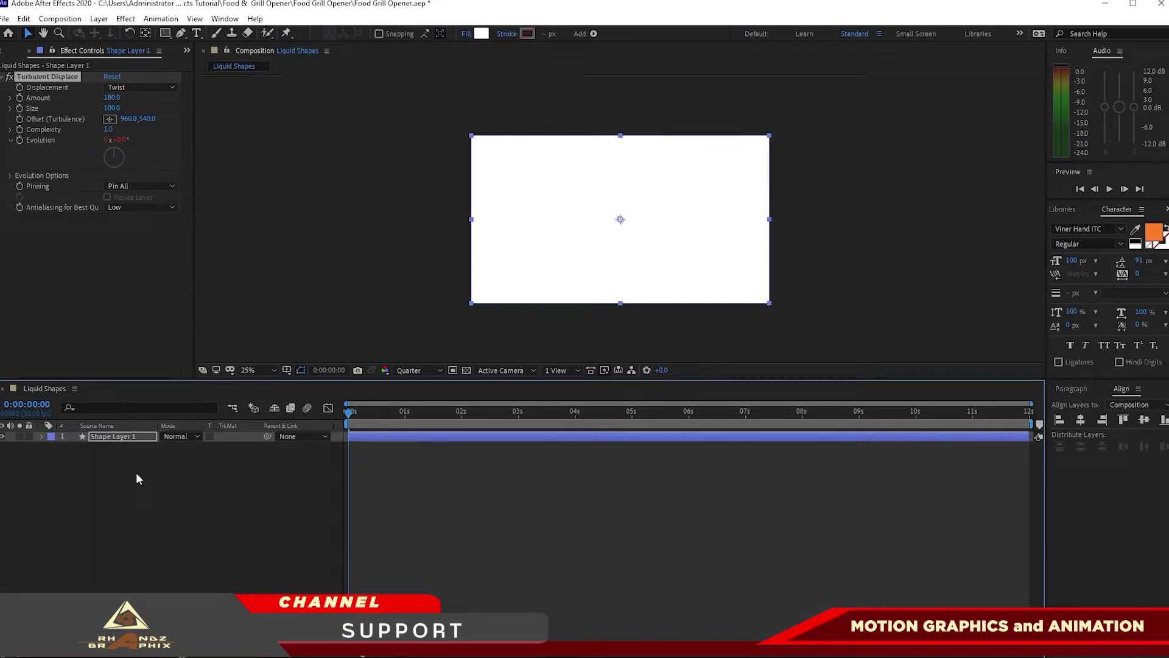
text(p)
Keyframe Shape Layer 1's Position X from -1000 at 0s to 960 at 5s, then preview.
click(633, 416)
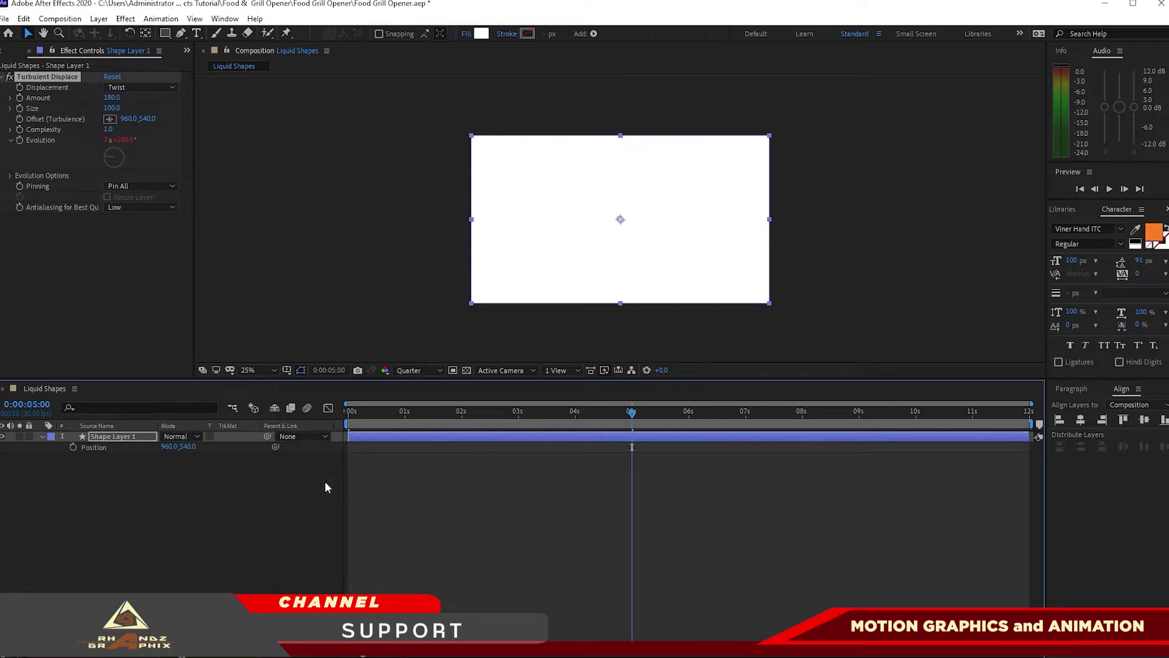
click(72, 448)
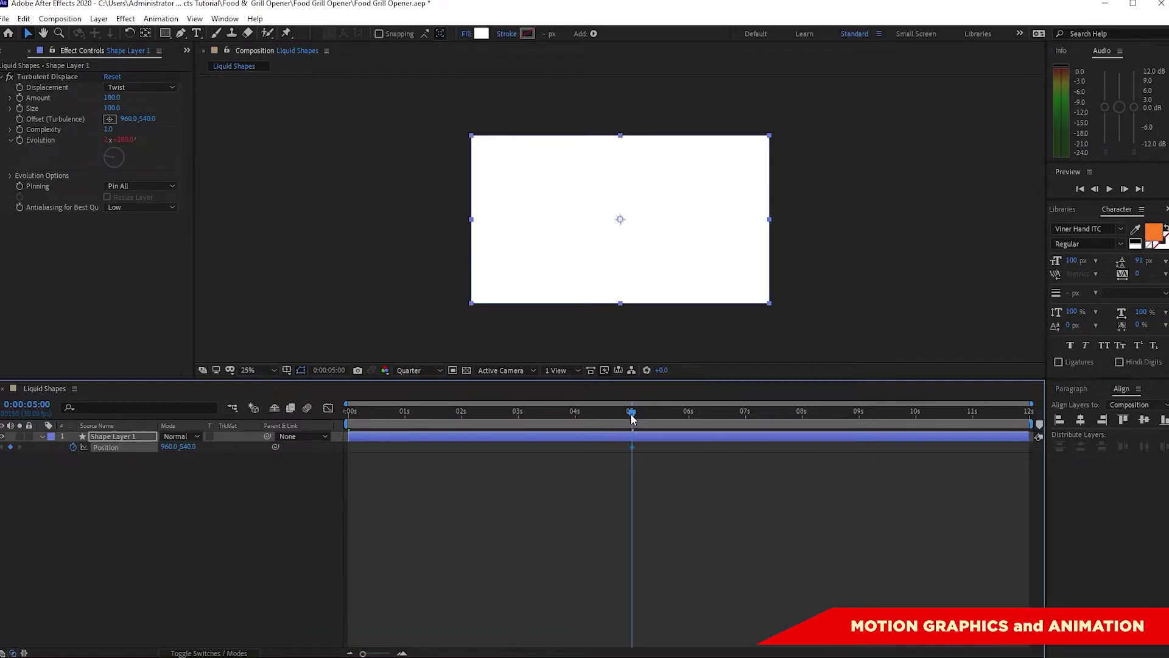
drag(631, 416, 327, 414)
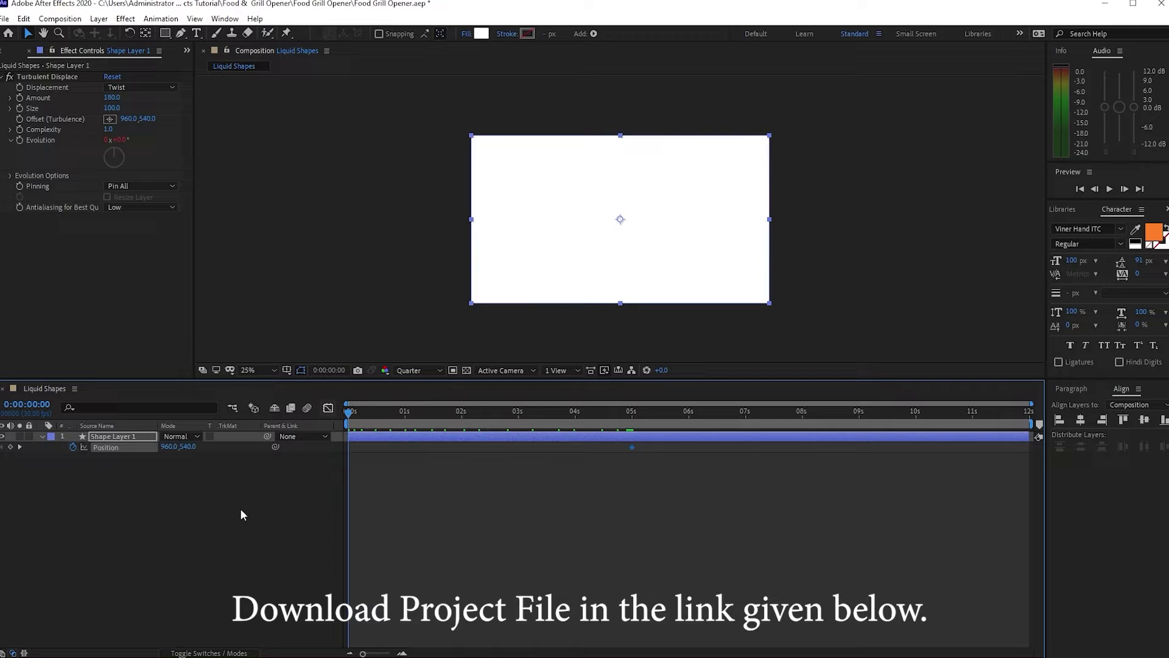
drag(166, 448, 149, 462)
click(170, 447)
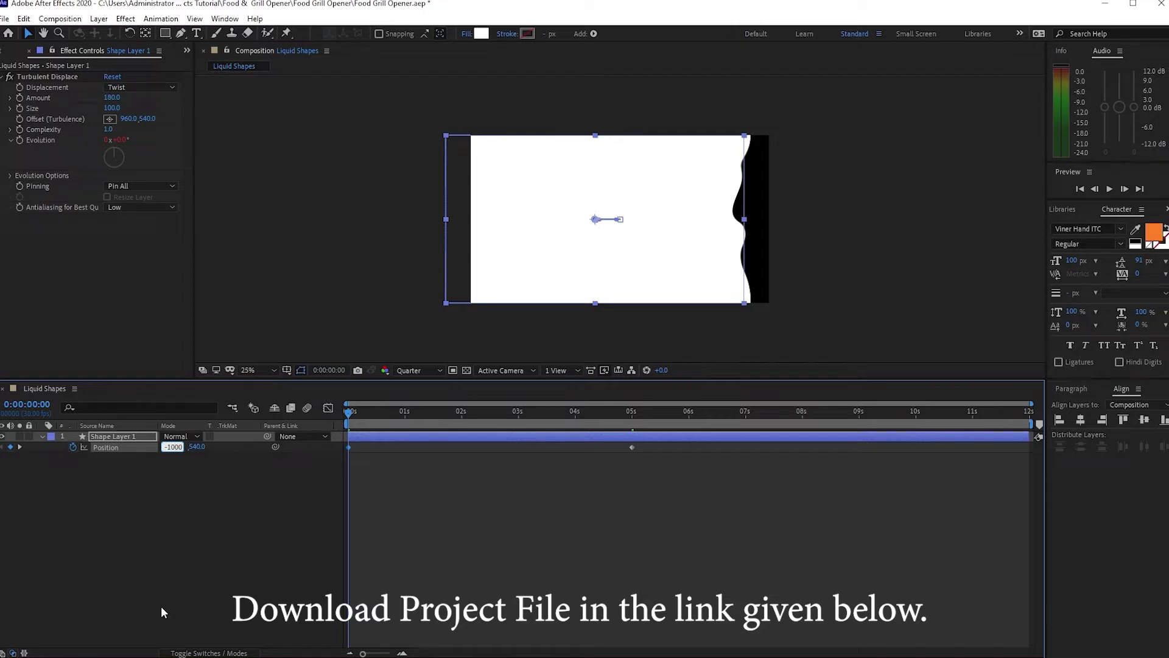
text(-1000)
key(Return)
drag(349, 408, 500, 410)
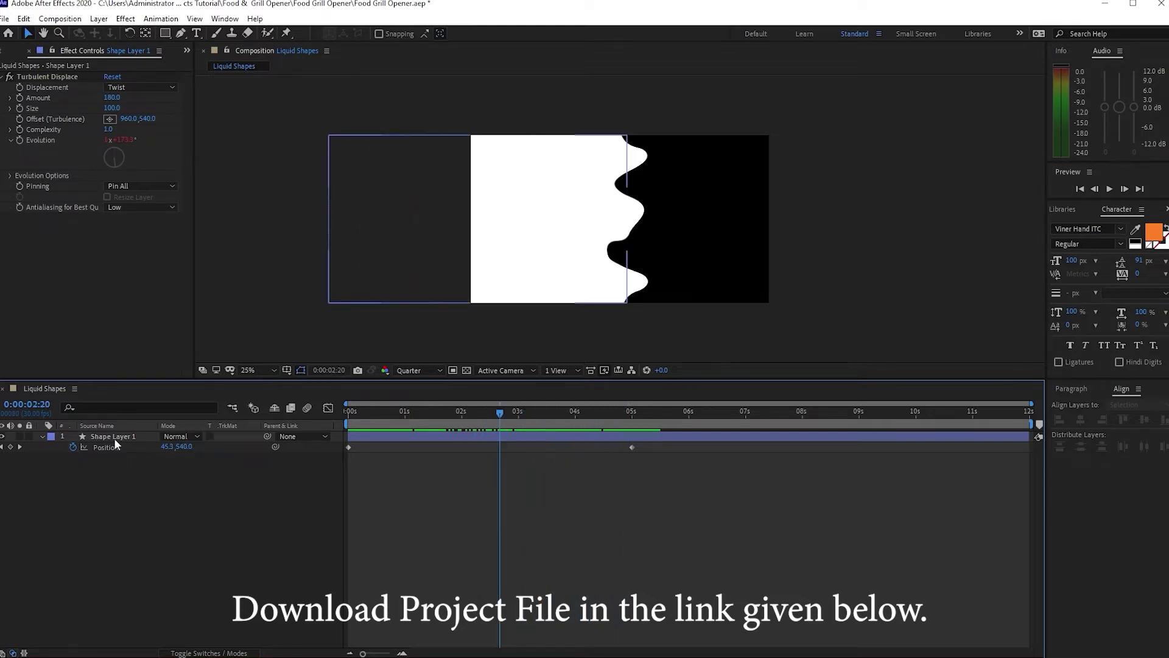
click(115, 438)
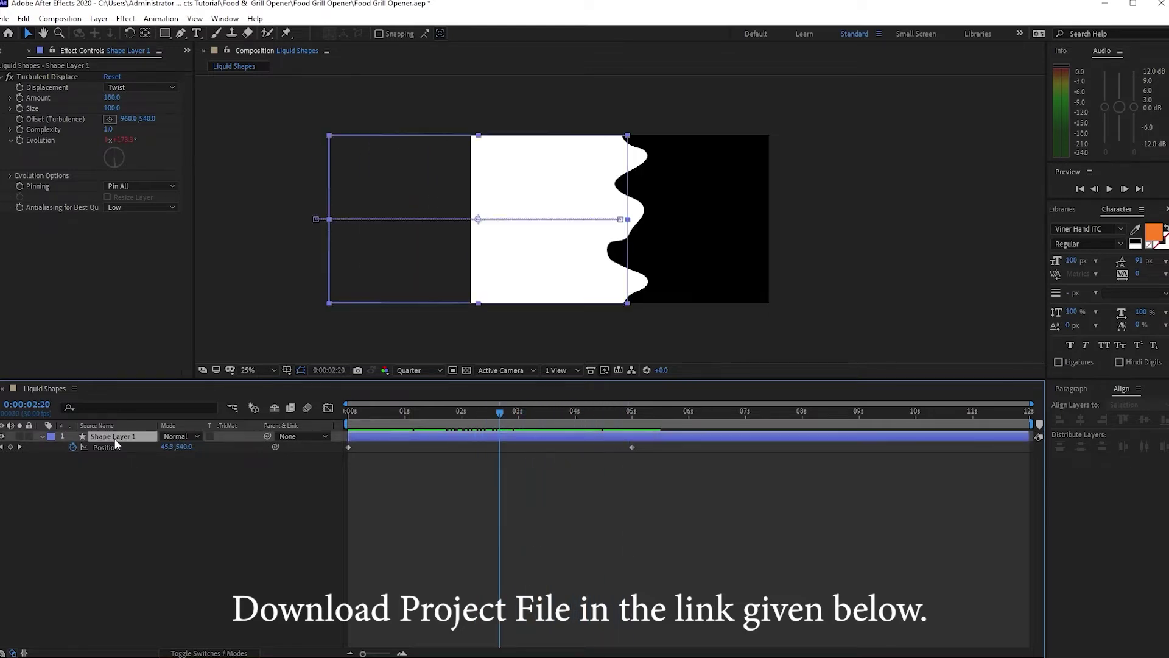
click(24, 18)
Duplicate Shape Layer 1 and set the copy's fill to orange FF7F27 from the notes.
click(49, 178)
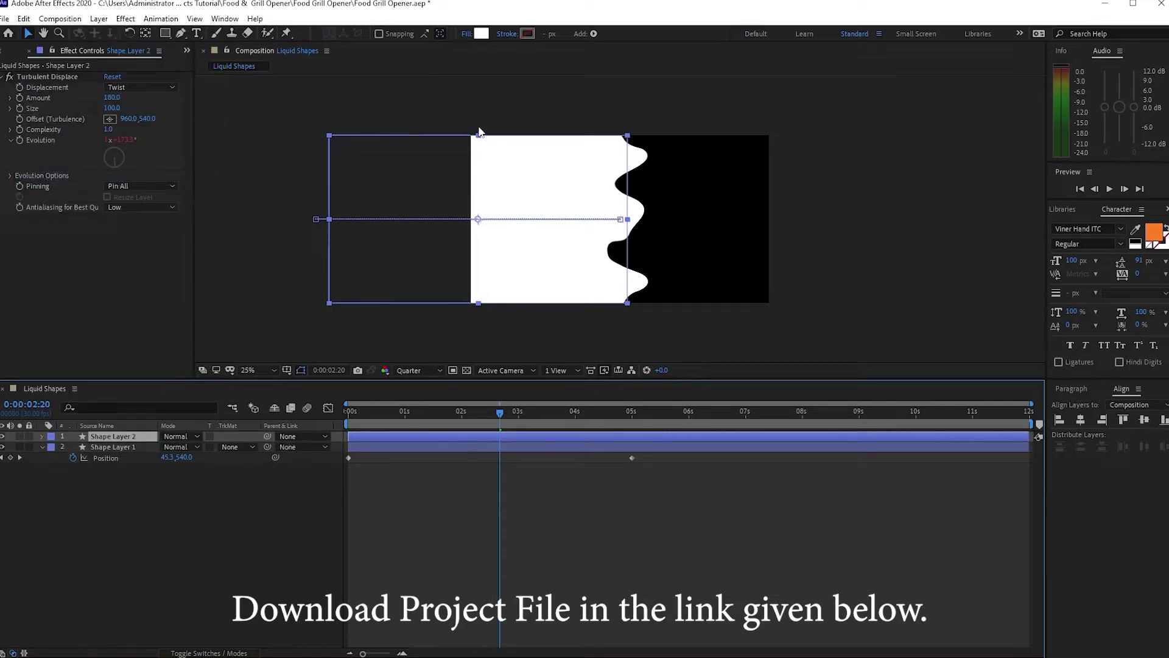
click(483, 34)
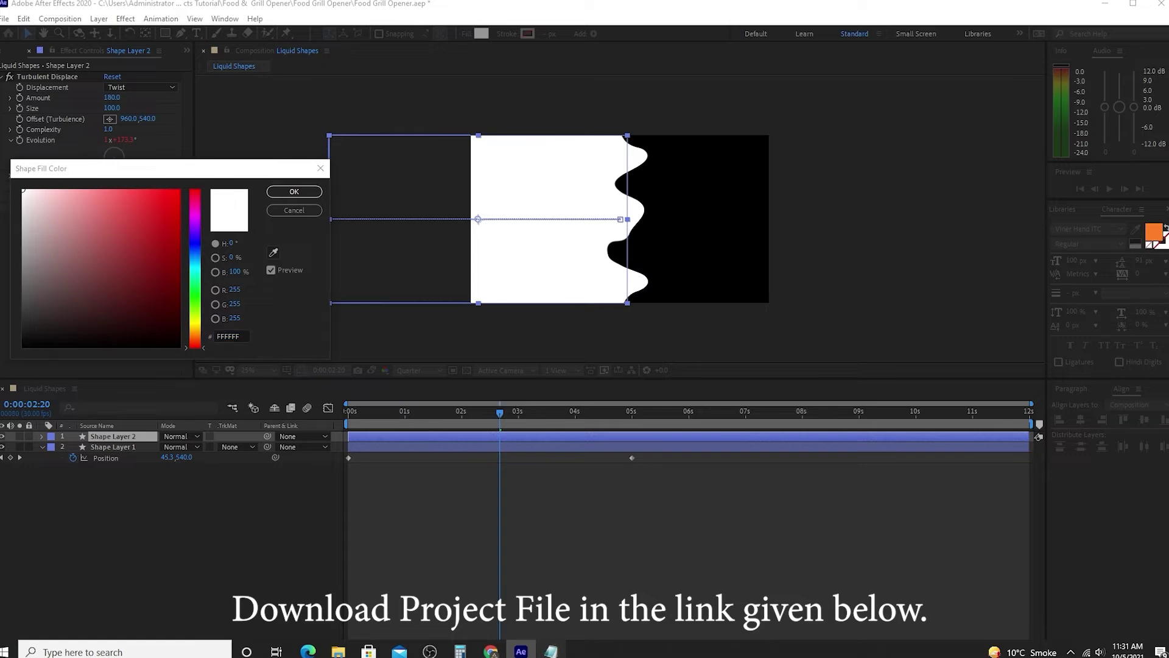
click(550, 651)
double_click(306, 474)
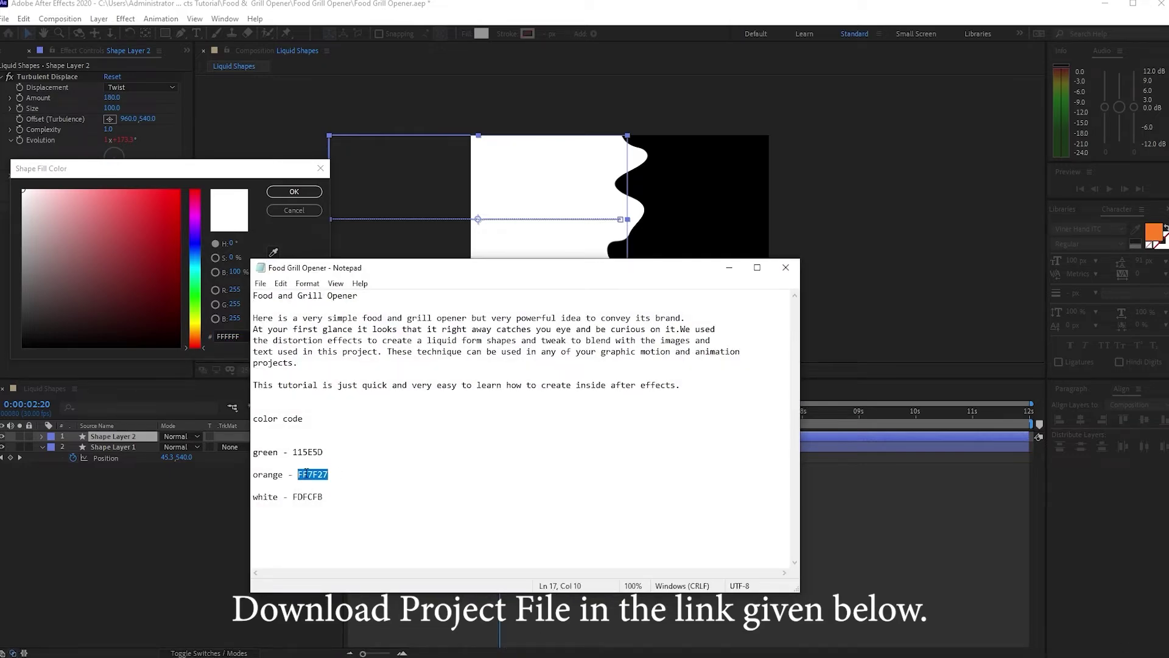
right_click(307, 473)
click(323, 518)
right_click(228, 337)
click(250, 394)
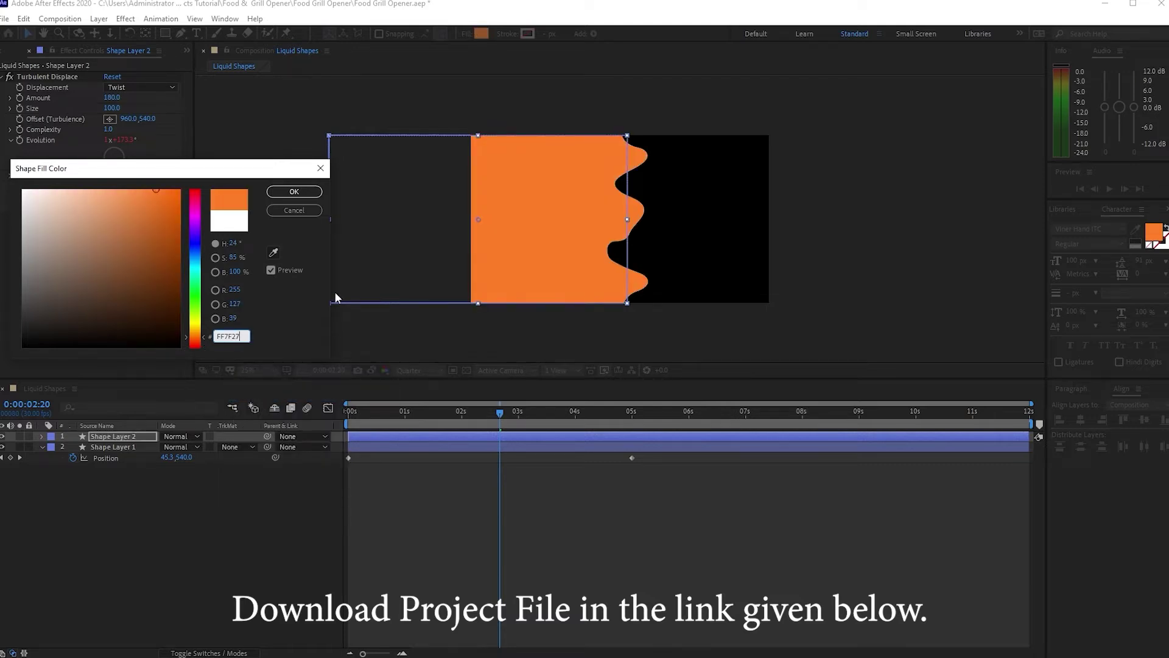
click(294, 192)
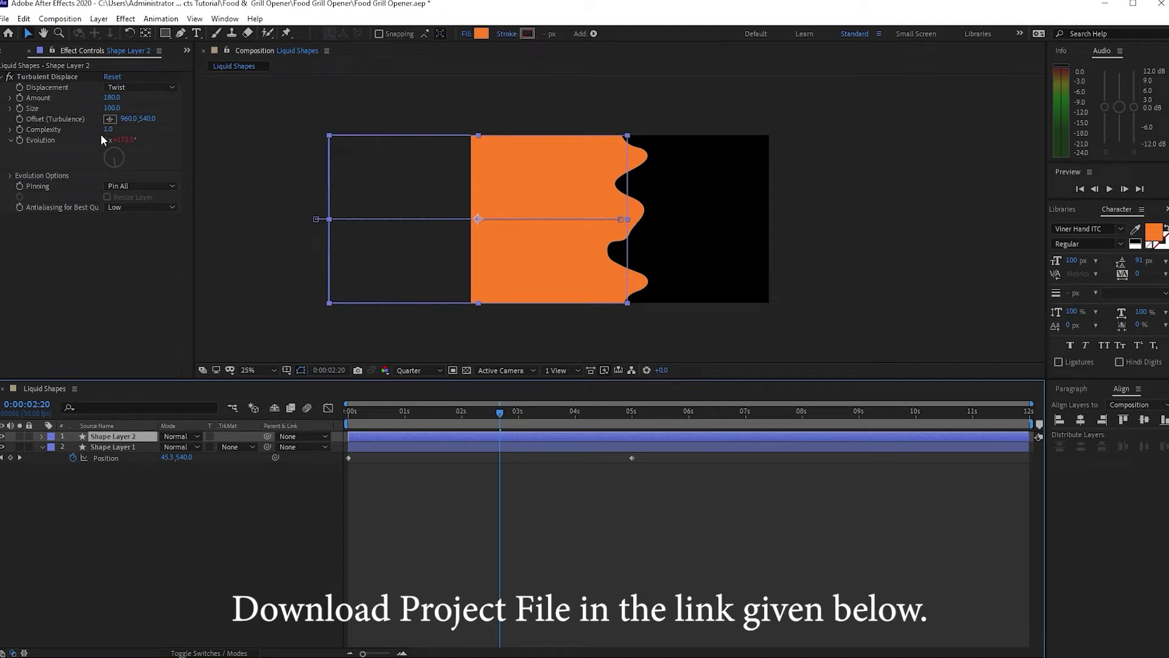
Duplicate the orange layer and paste teal 115E5D from the notes as its fill.
click(24, 18)
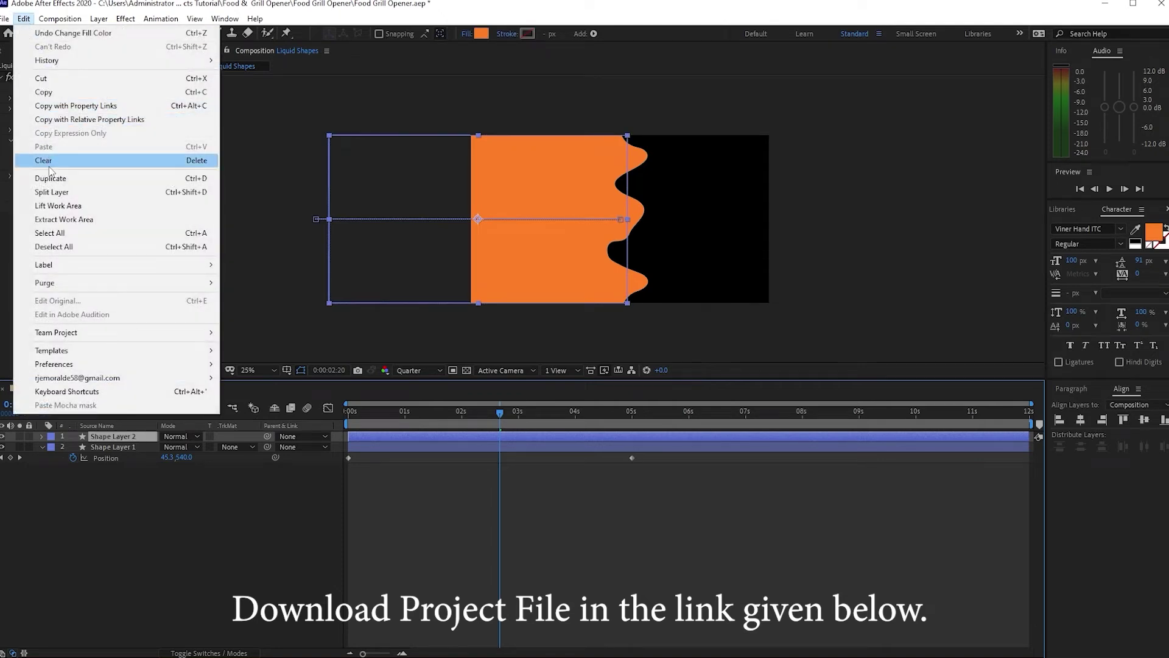
click(53, 180)
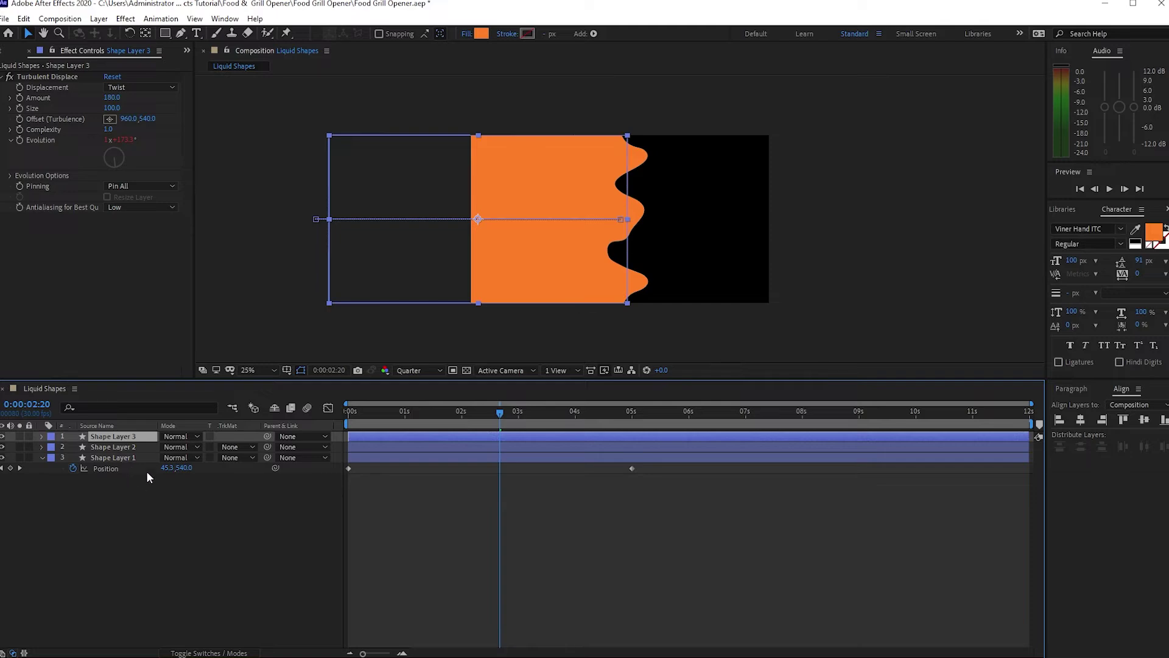
click(480, 34)
click(551, 652)
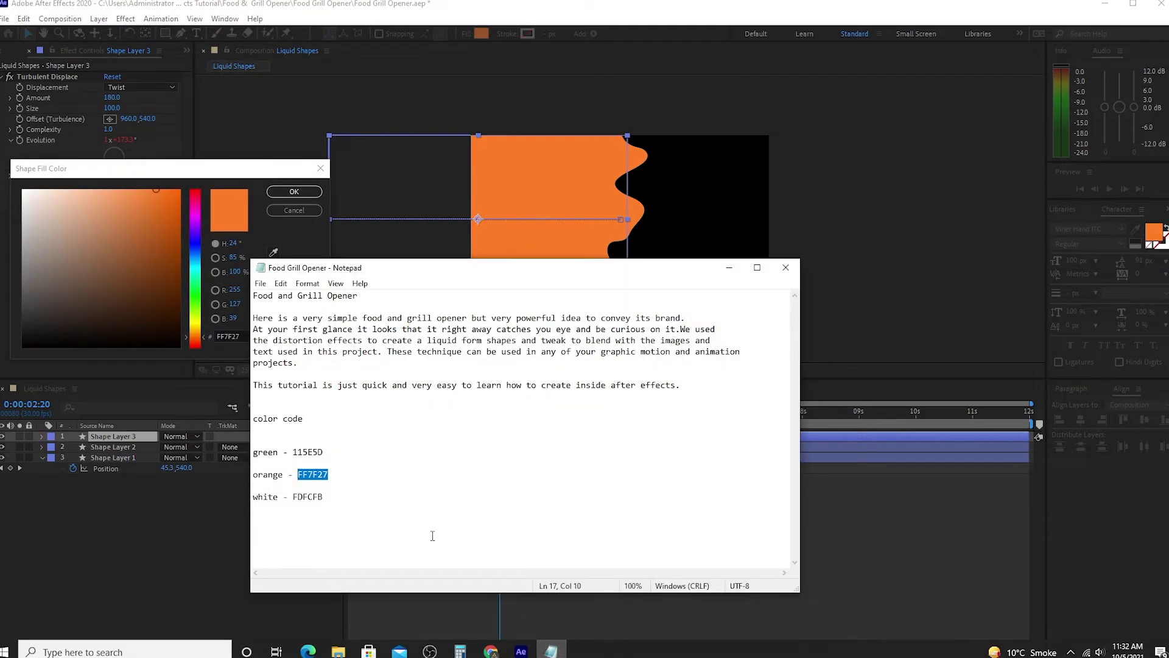
drag(324, 452, 278, 452)
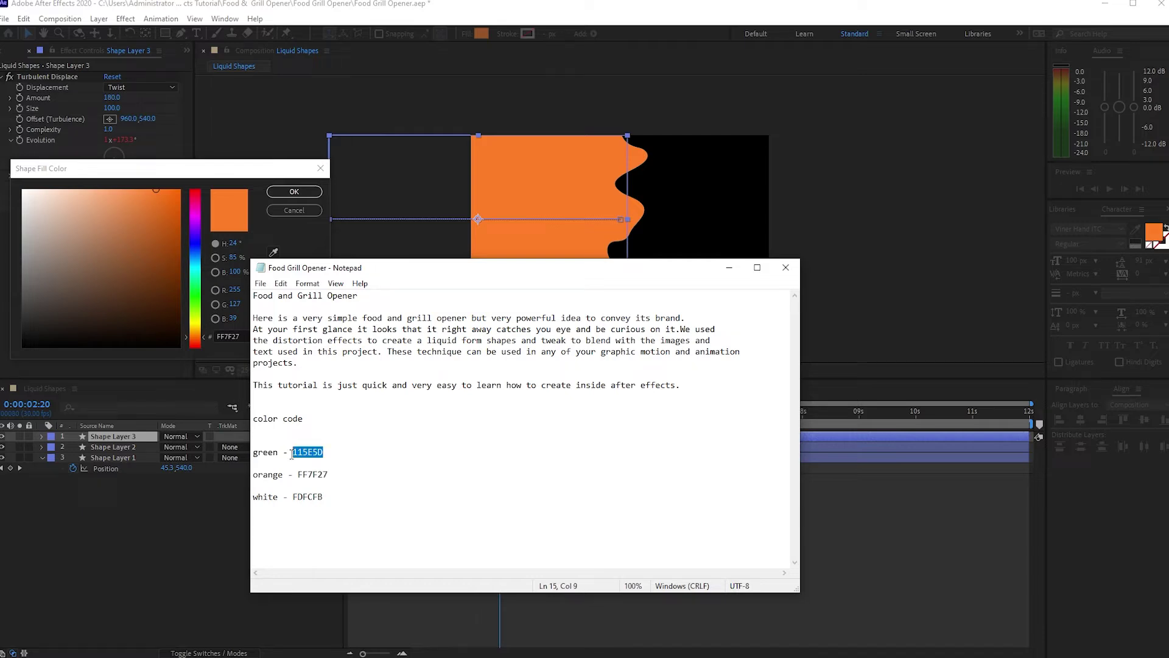
right_click(300, 454)
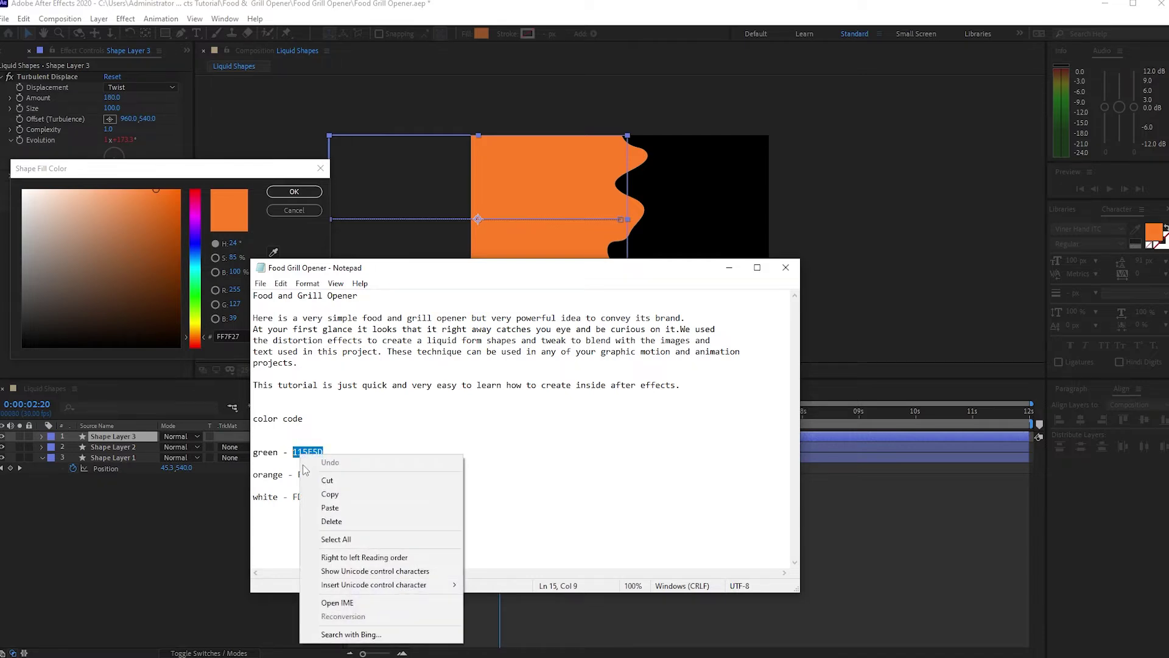
click(316, 495)
click(729, 267)
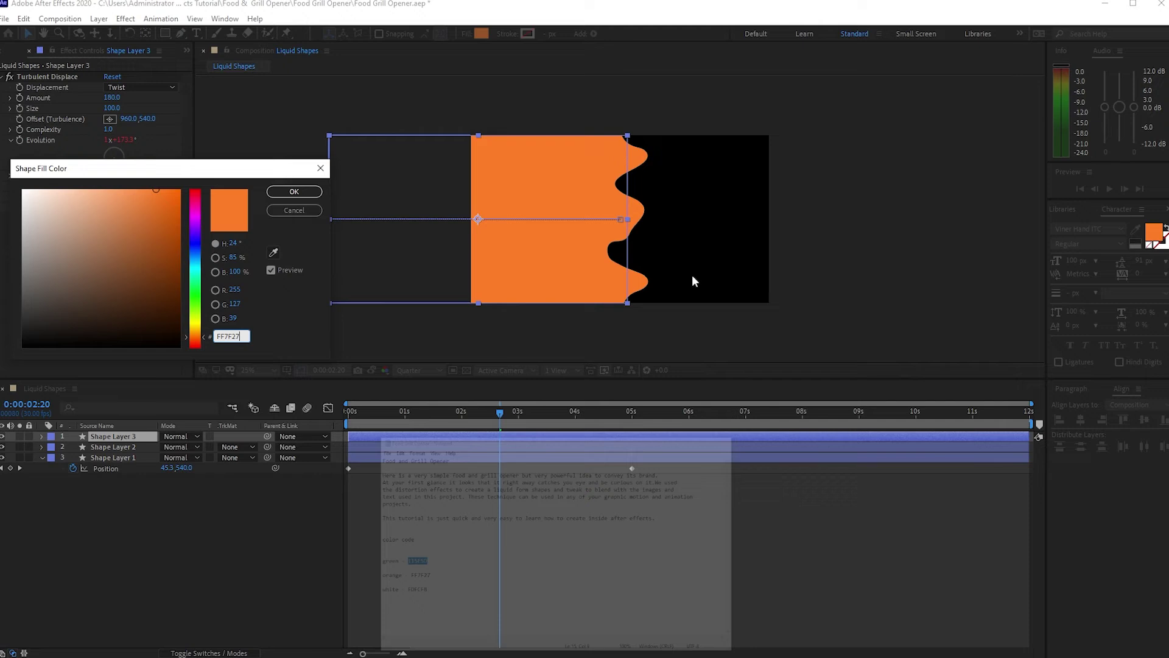
click(210, 337)
right_click(219, 337)
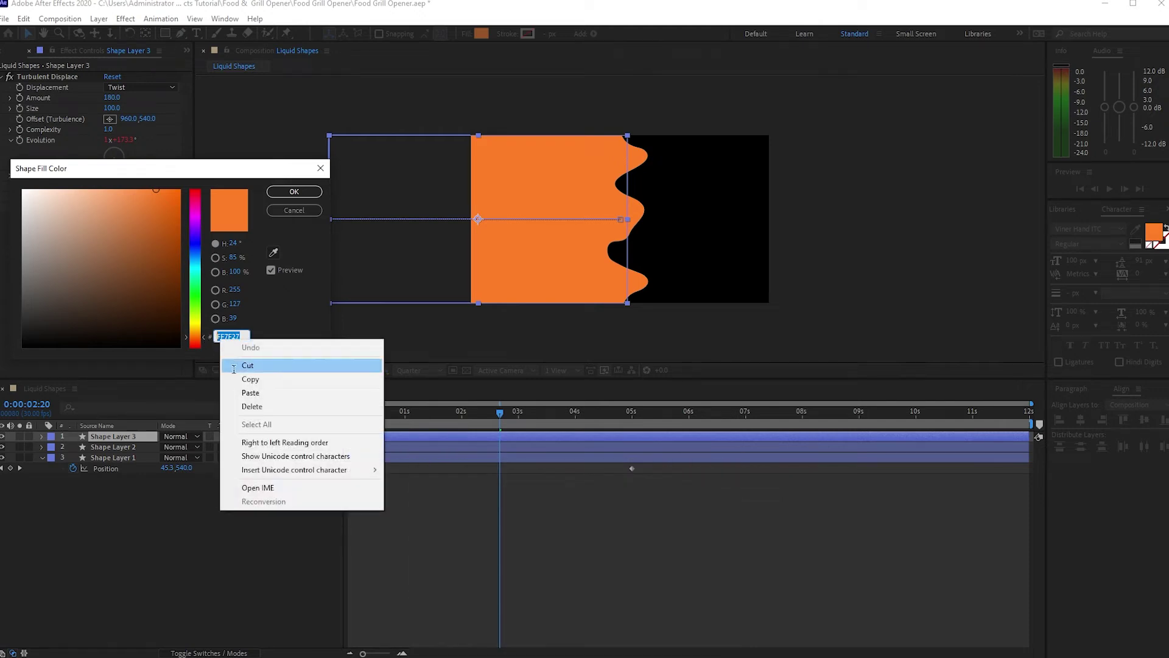
click(251, 392)
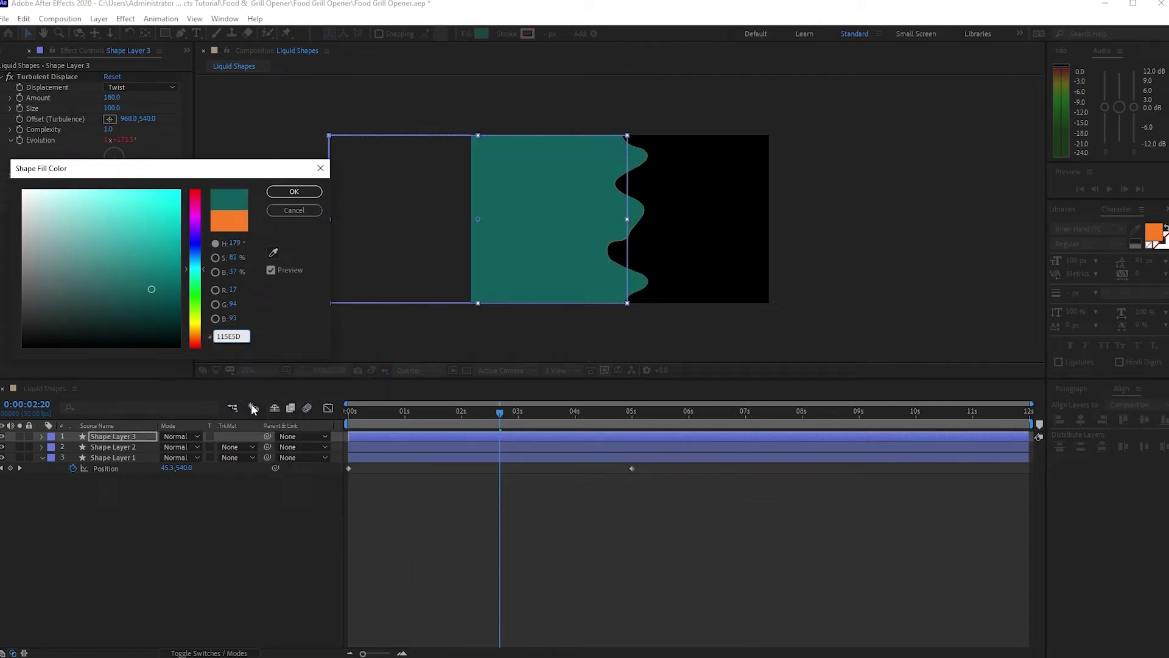
Confirm the teal fill and make Shape Layer 2 start at 0:00:00:15.
click(309, 194)
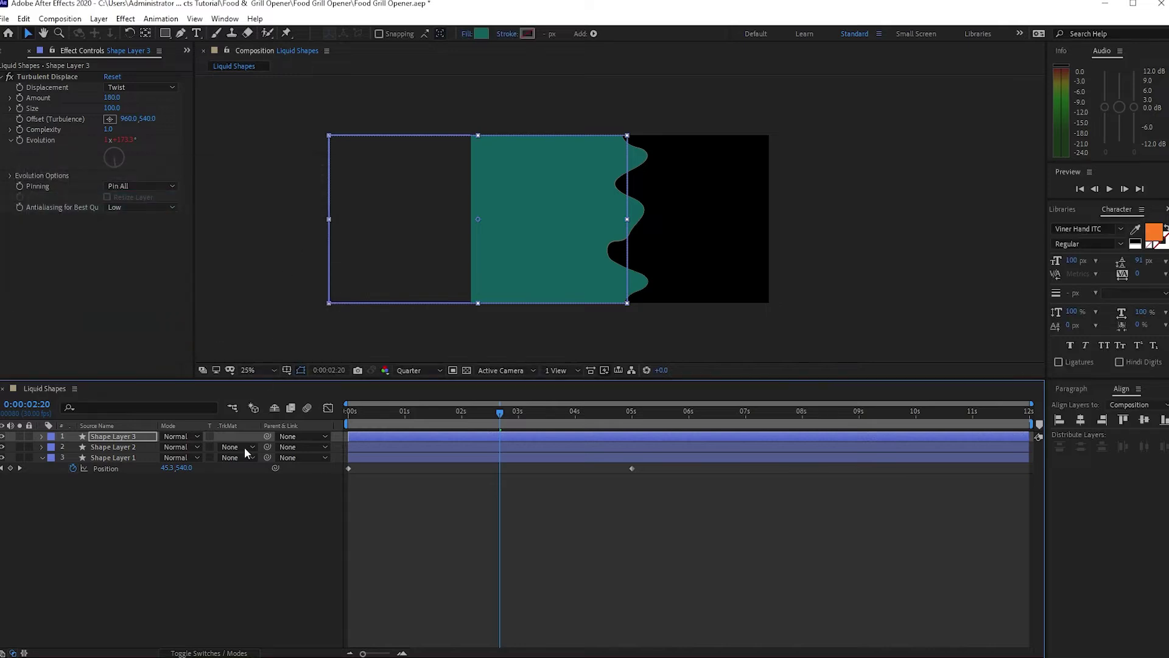
click(386, 412)
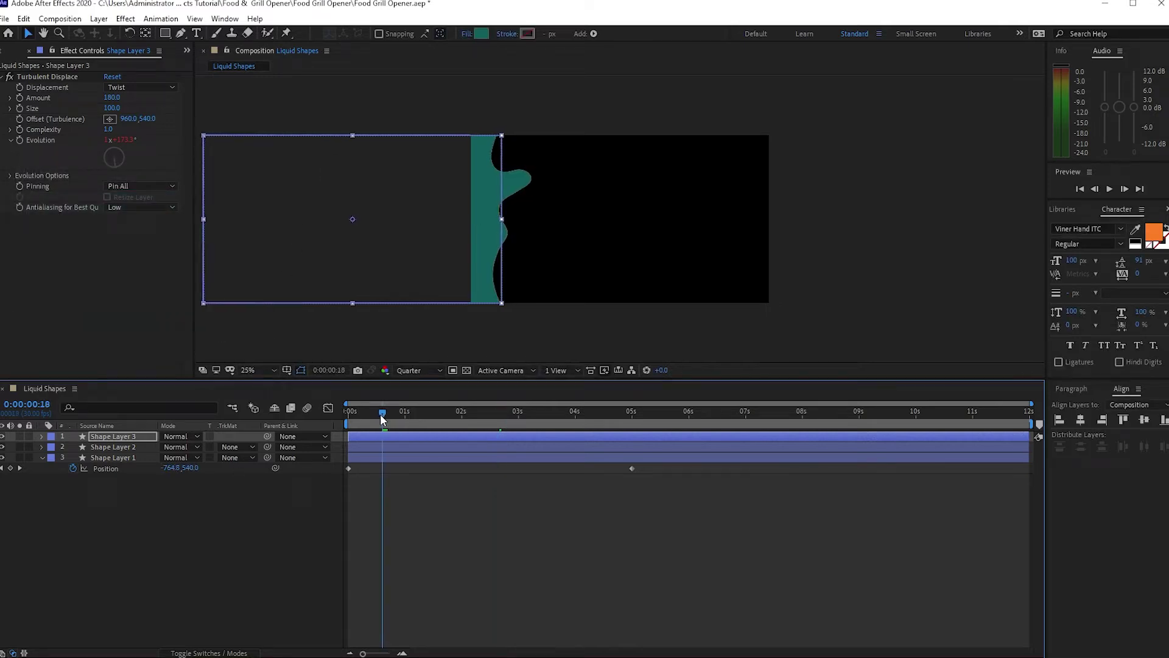
drag(382, 419, 377, 419)
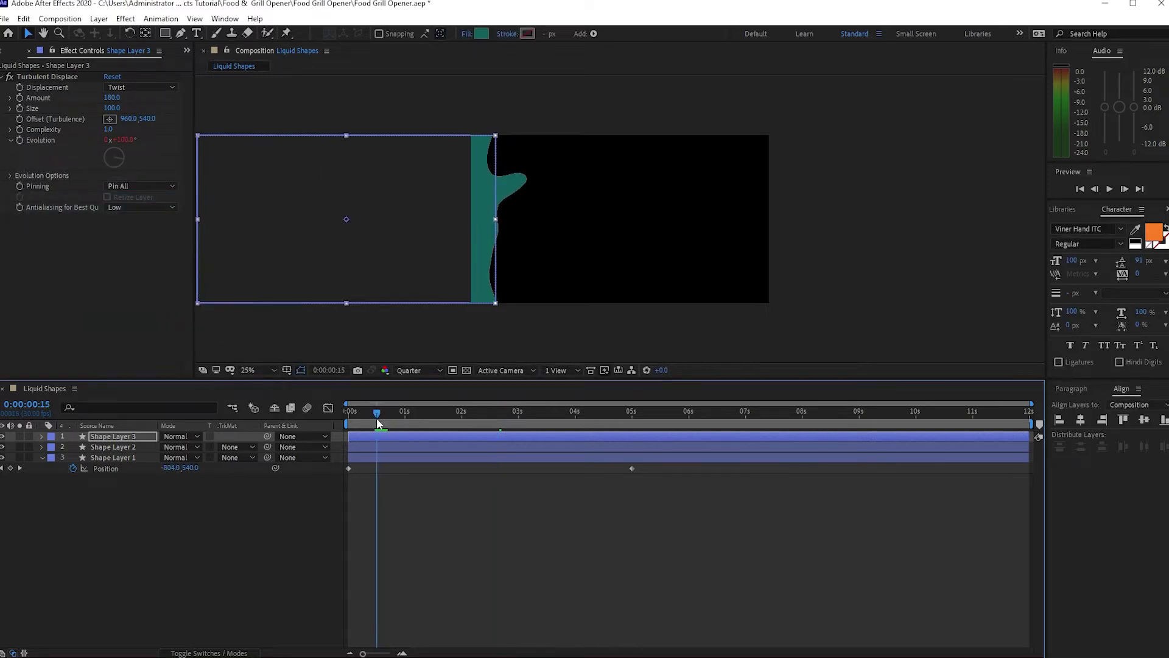
click(129, 447)
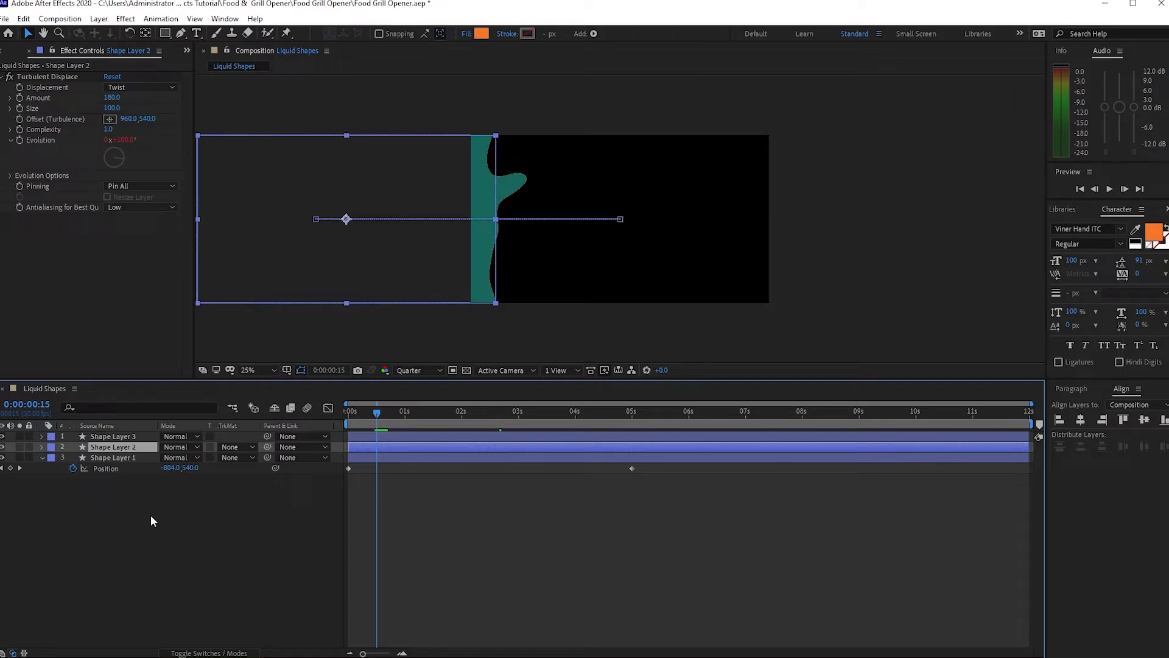
key(bracketleft)
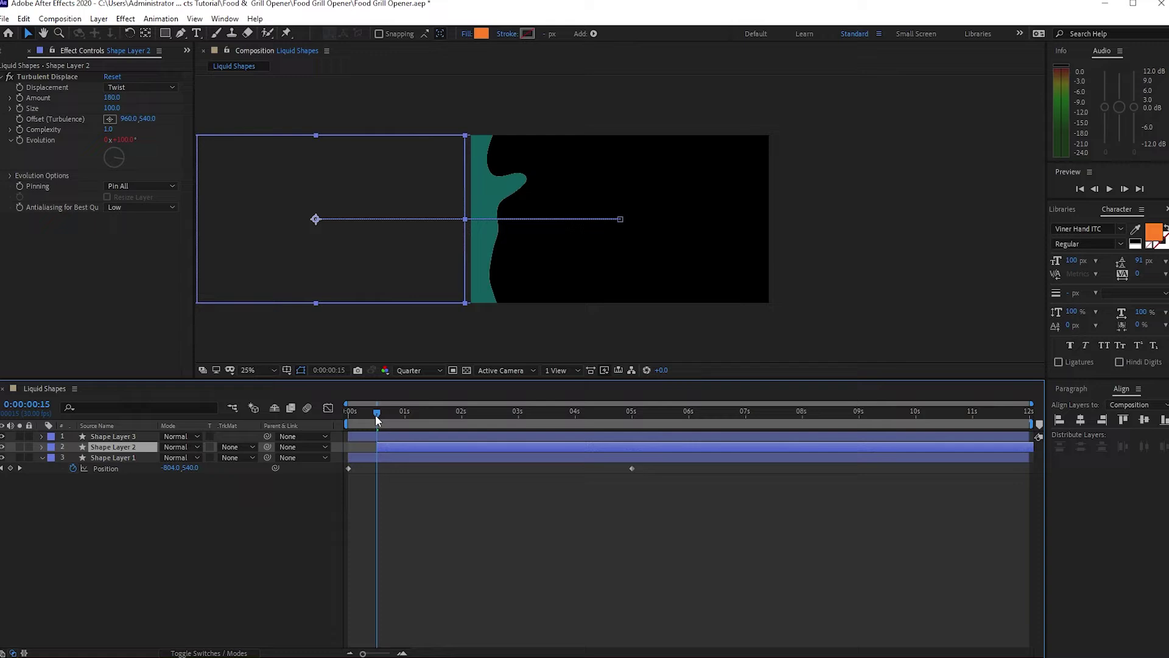
Make Shape Layer 3 start at 0:00:01:01 and check the staggered waves.
drag(376, 414, 406, 417)
click(415, 436)
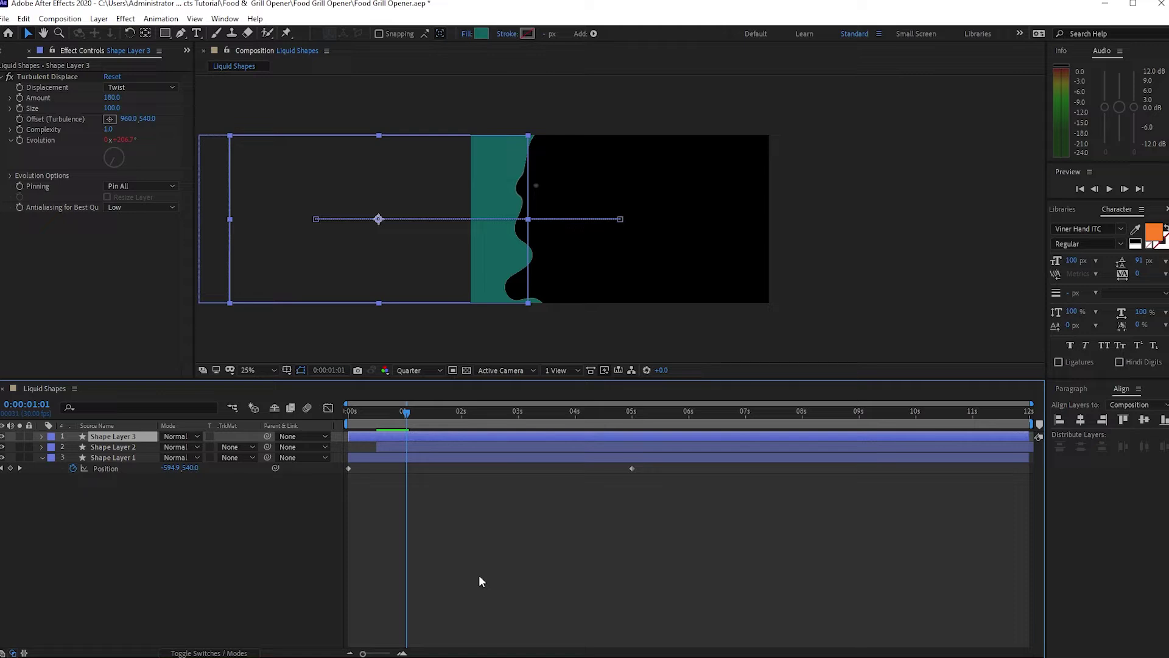
key(alt+bracketleft)
drag(406, 413, 463, 445)
click(137, 547)
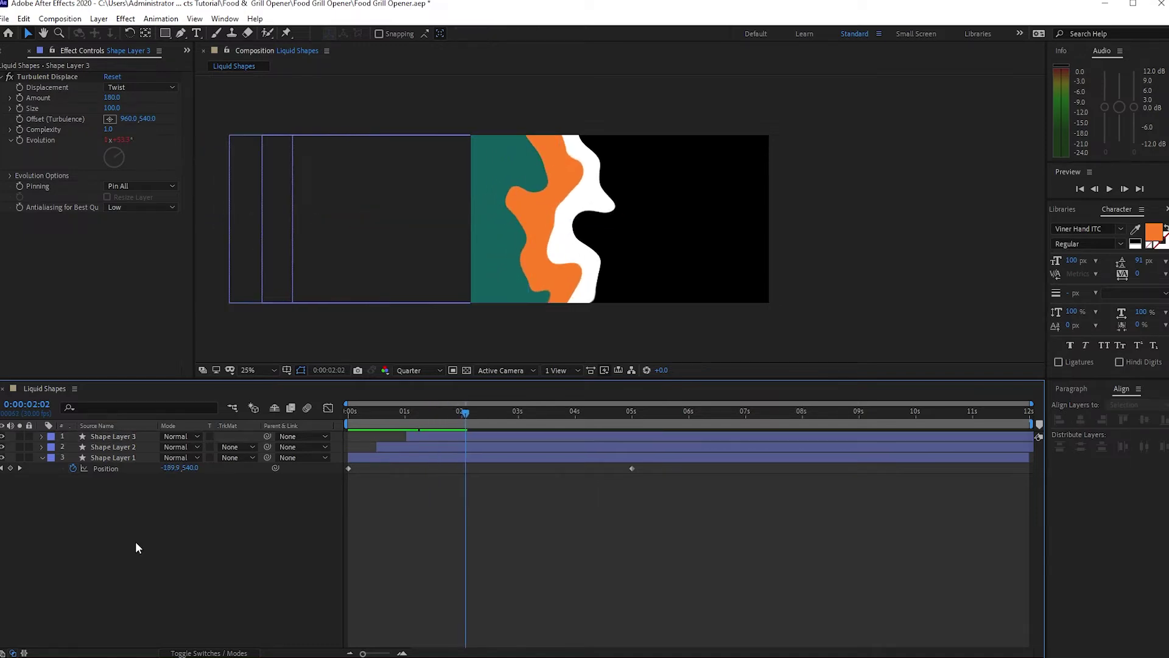
Duplicate the three shape layers, move the copies to the top, and start them at 0:00:02:00.
drag(135, 542, 119, 451)
click(23, 19)
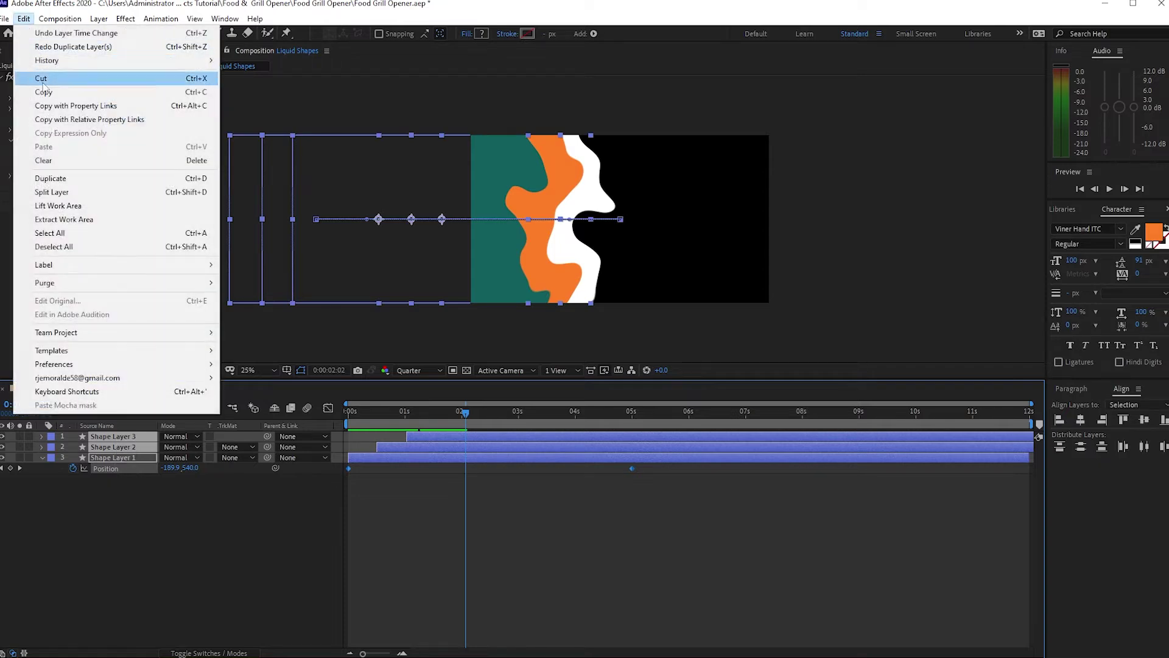
click(60, 180)
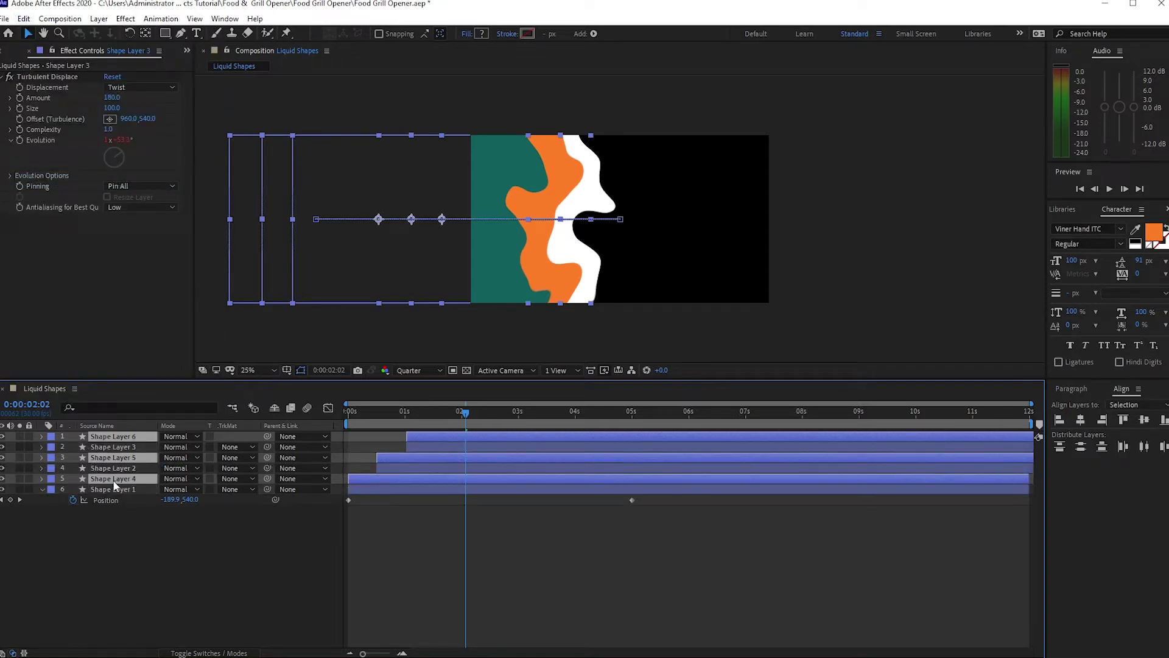
drag(114, 485, 111, 448)
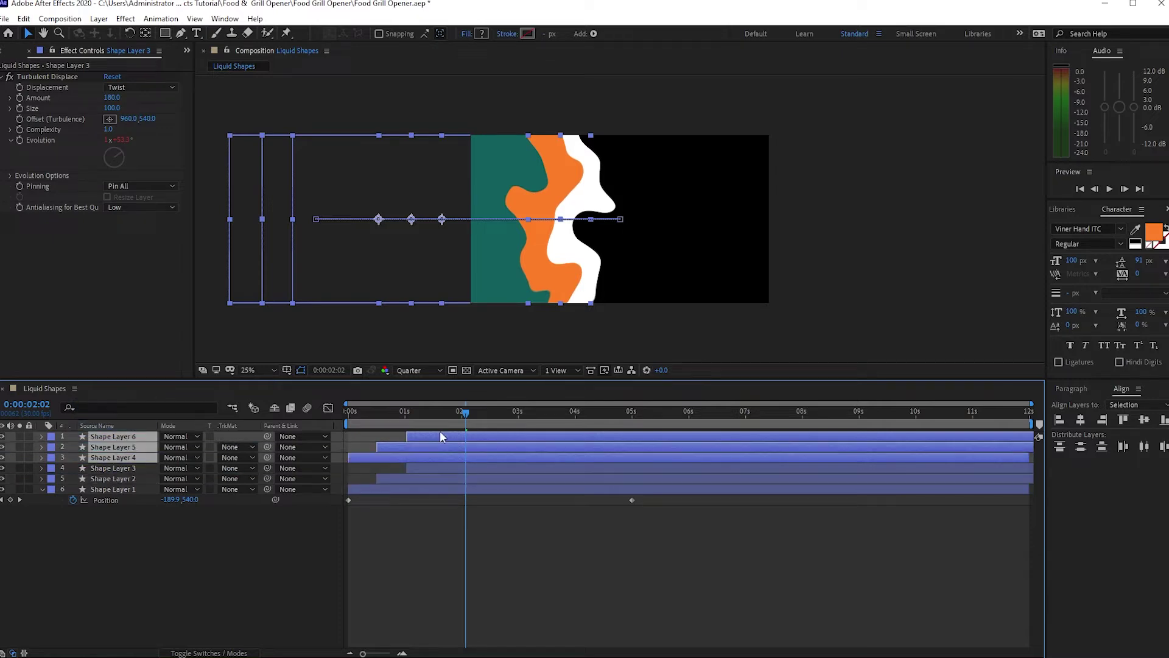
drag(464, 412, 462, 412)
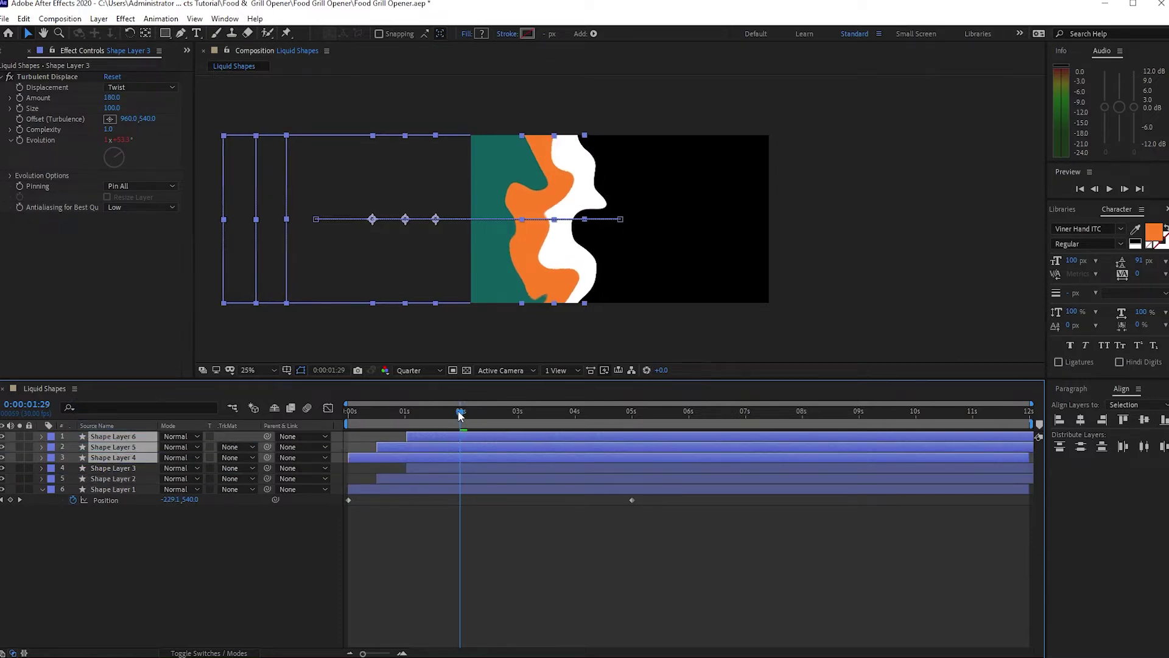
drag(404, 457, 517, 461)
click(347, 413)
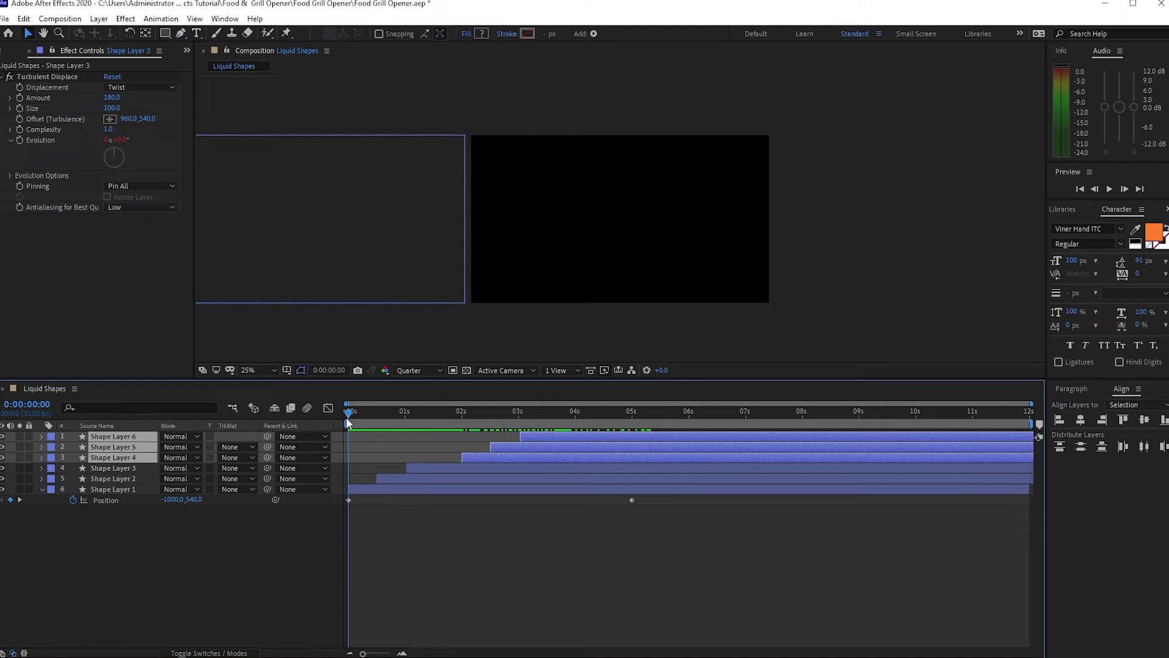
drag(349, 416, 549, 414)
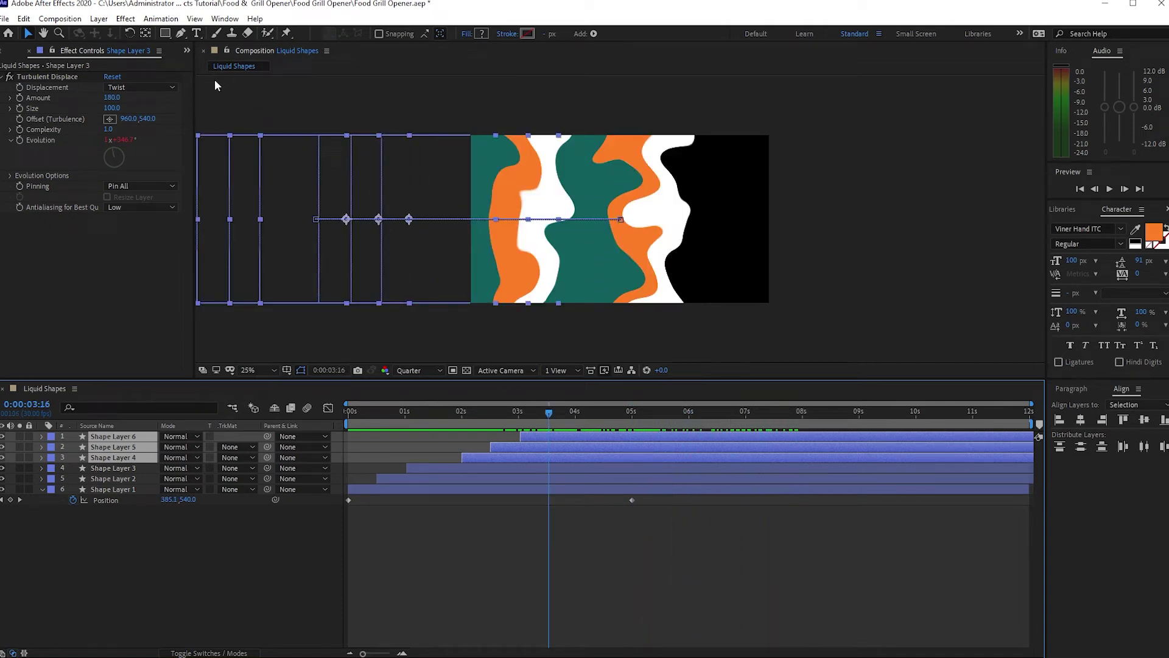
Create a new 1920×1080, 30 fps, 12-second composition named Textplaceholder.
click(76, 19)
click(80, 30)
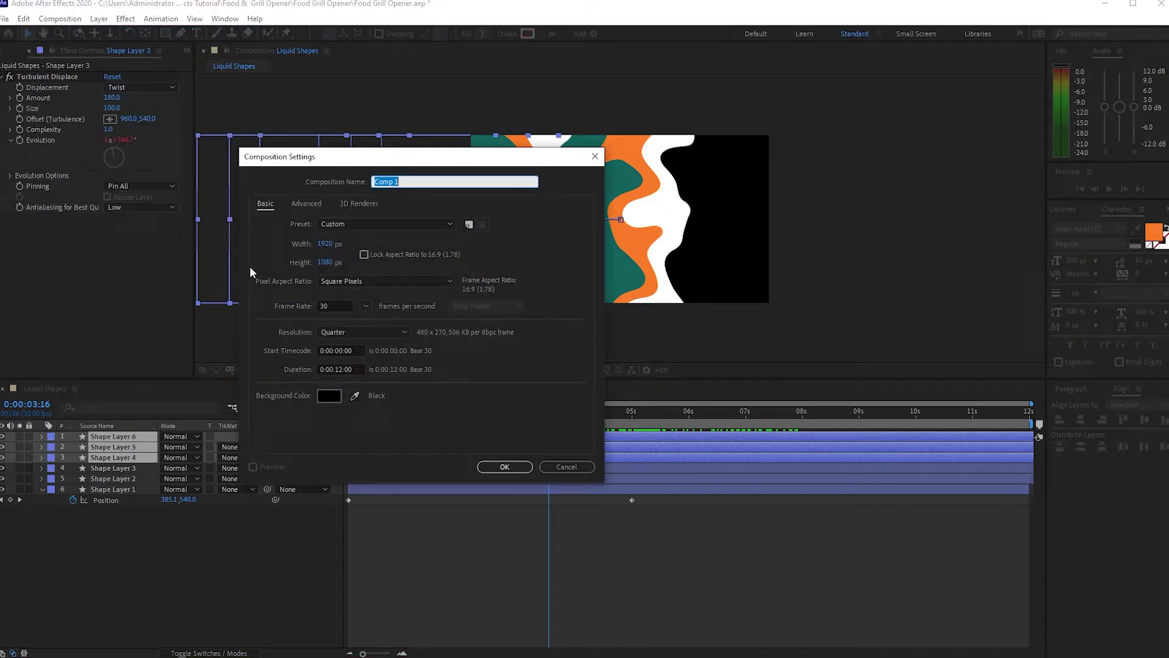
text(Textplaceholder)
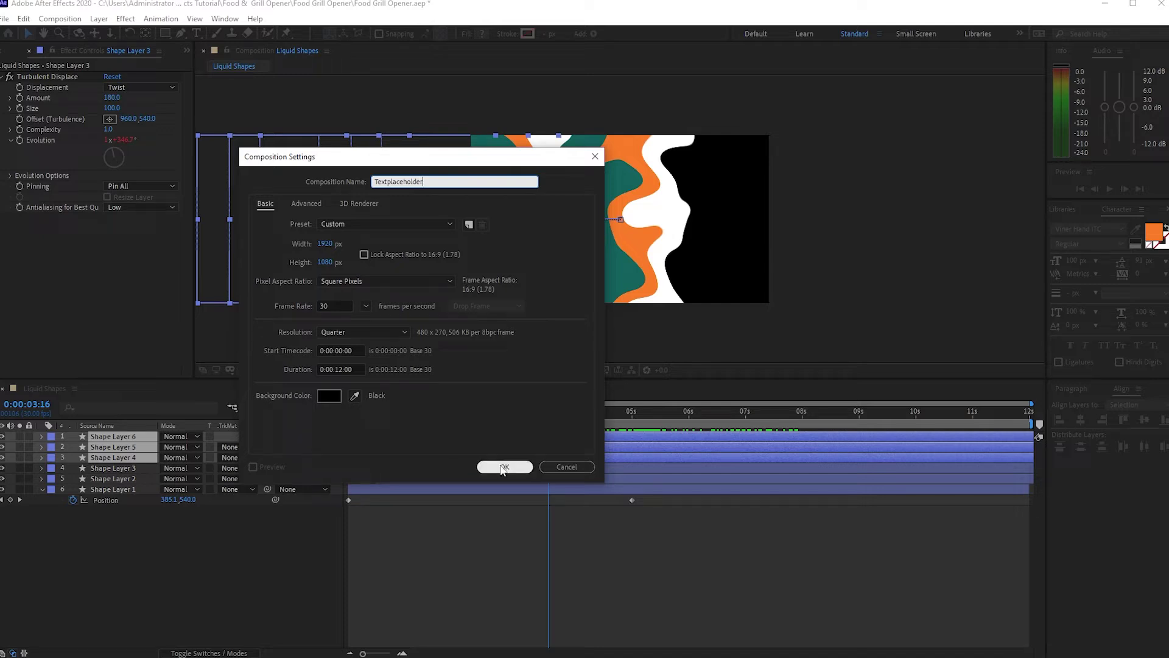
click(504, 468)
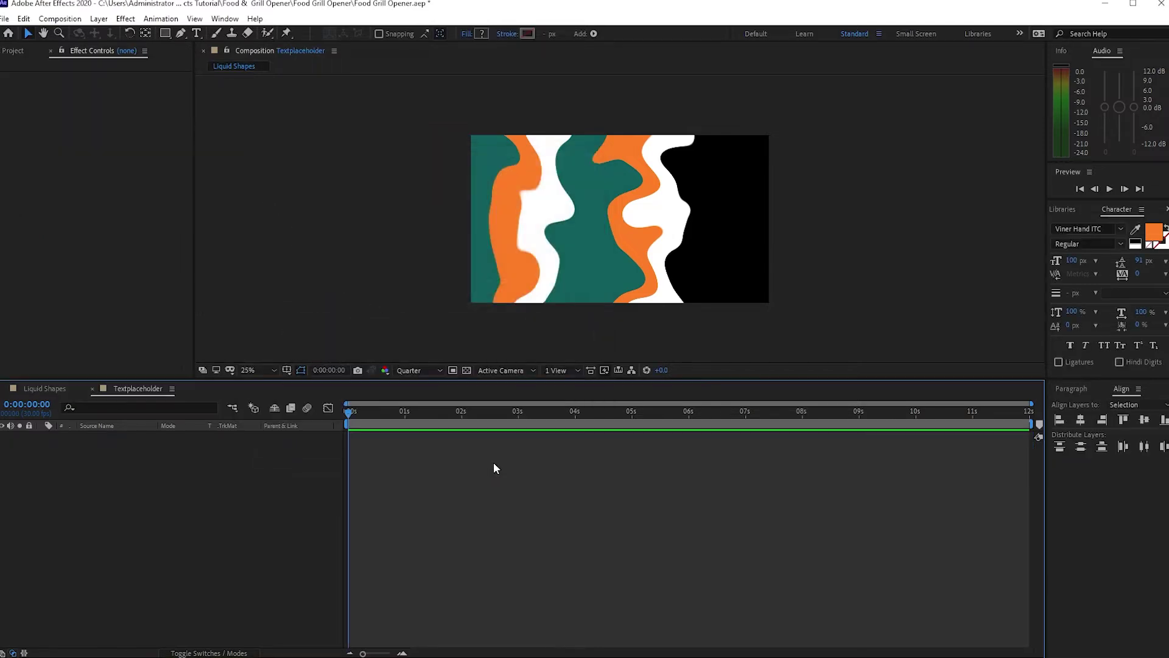
Add a text layer reading CRAVINGS to the Textplaceholder composition.
click(198, 36)
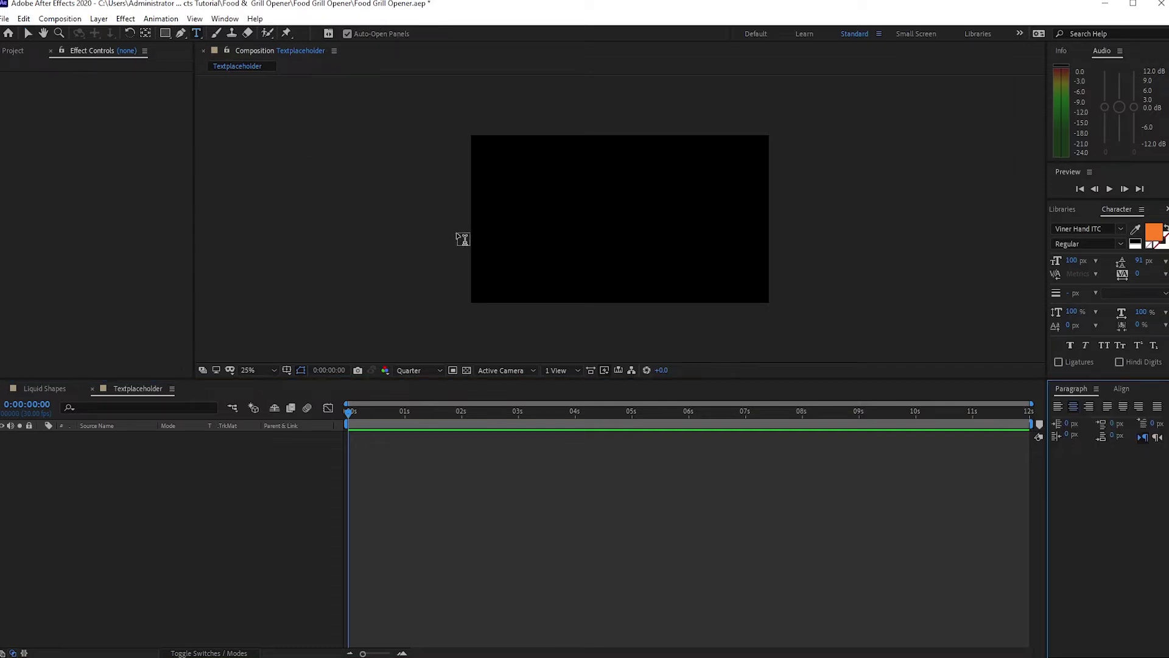
click(535, 221)
text(C)
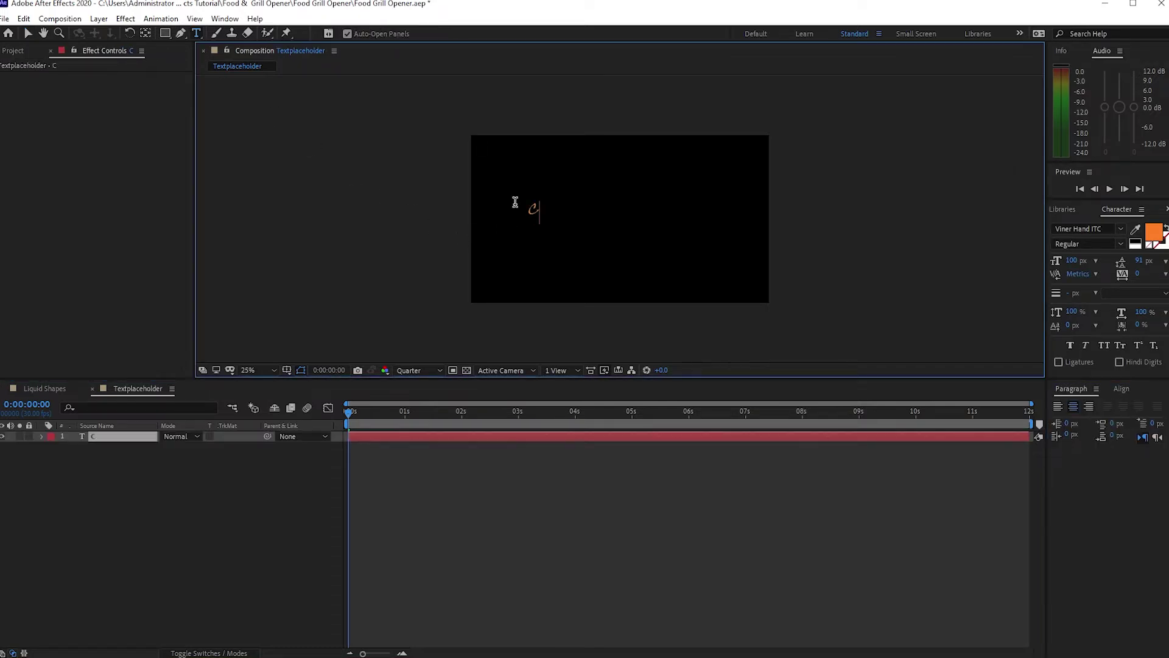
text(RAVINGS)
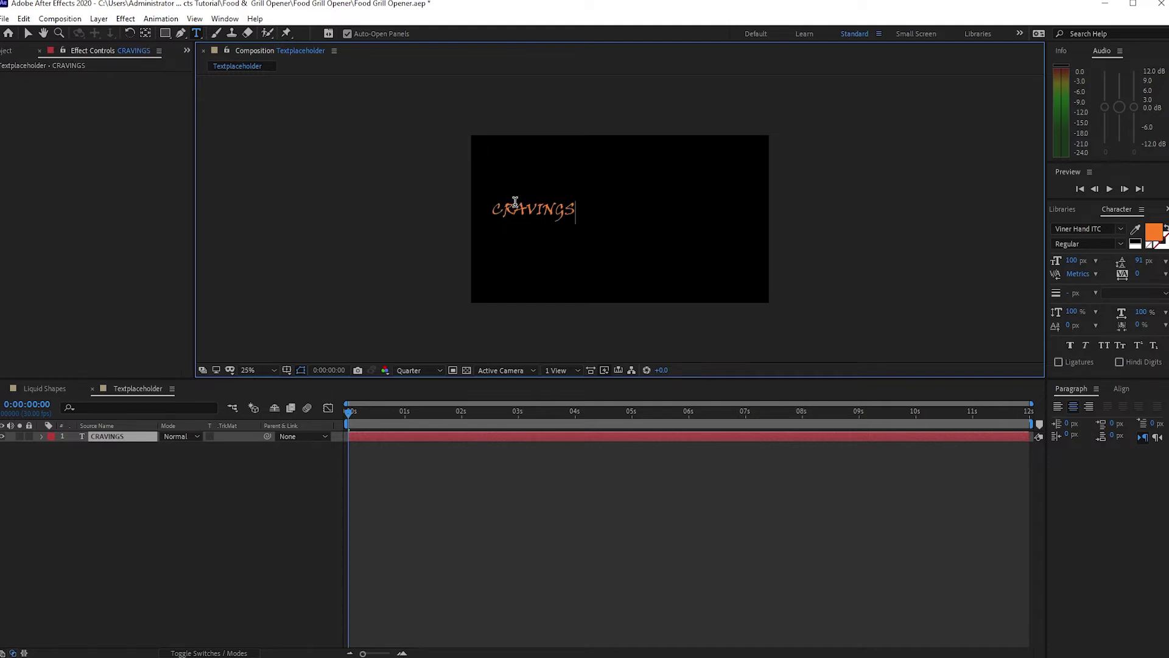
key(Escape)
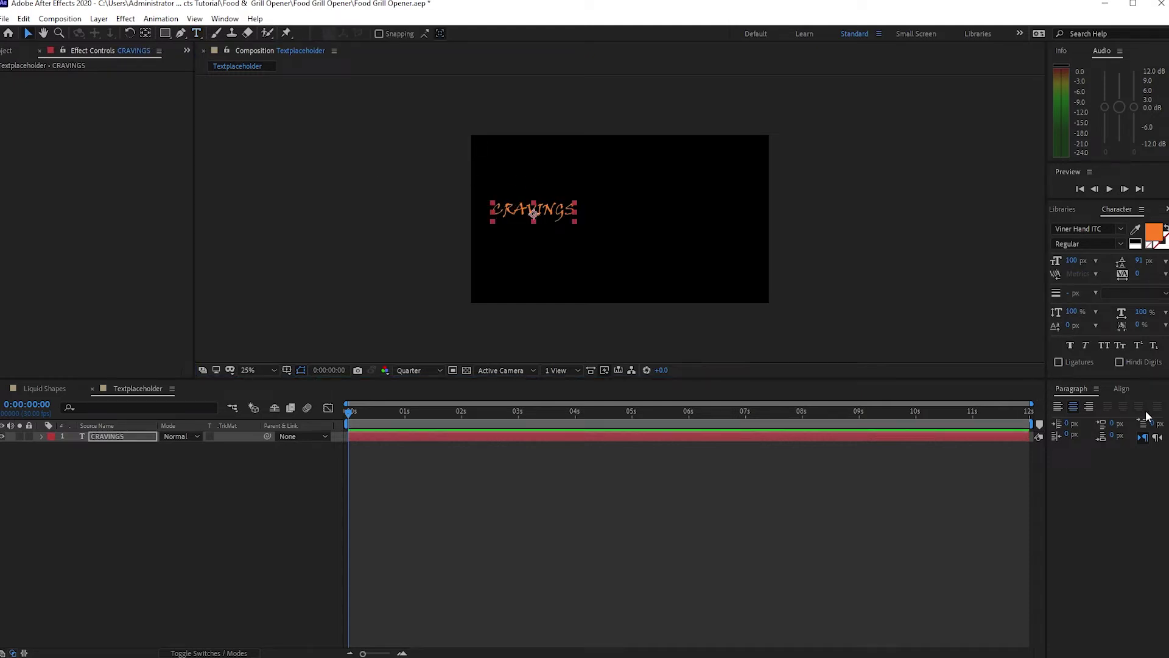
Centre the CRAVINGS text horizontally and vertically in the composition.
click(1120, 390)
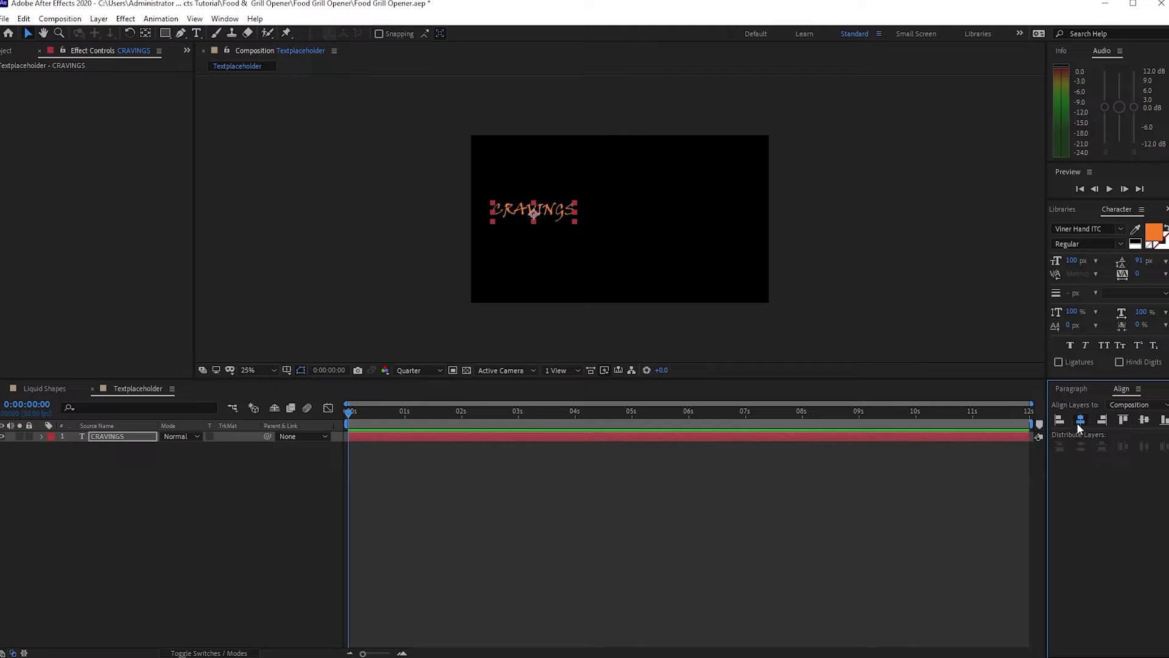
click(1080, 420)
click(1071, 389)
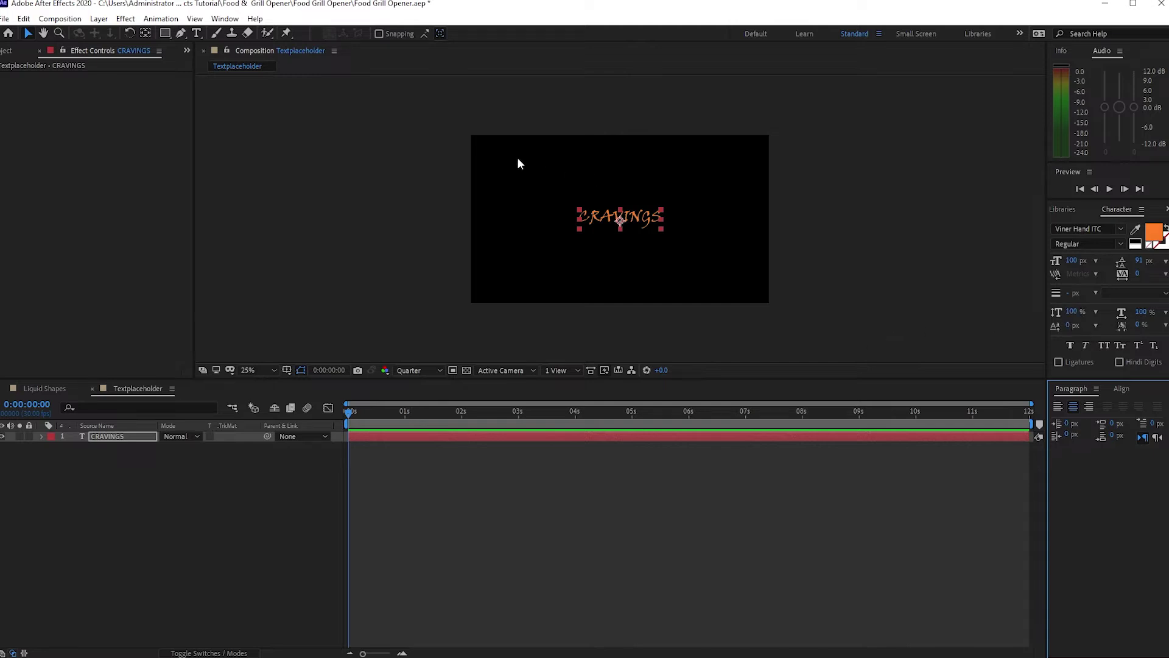
Create a 1920×1080, 12-second composition named Text Animation and show the Project panel.
click(59, 18)
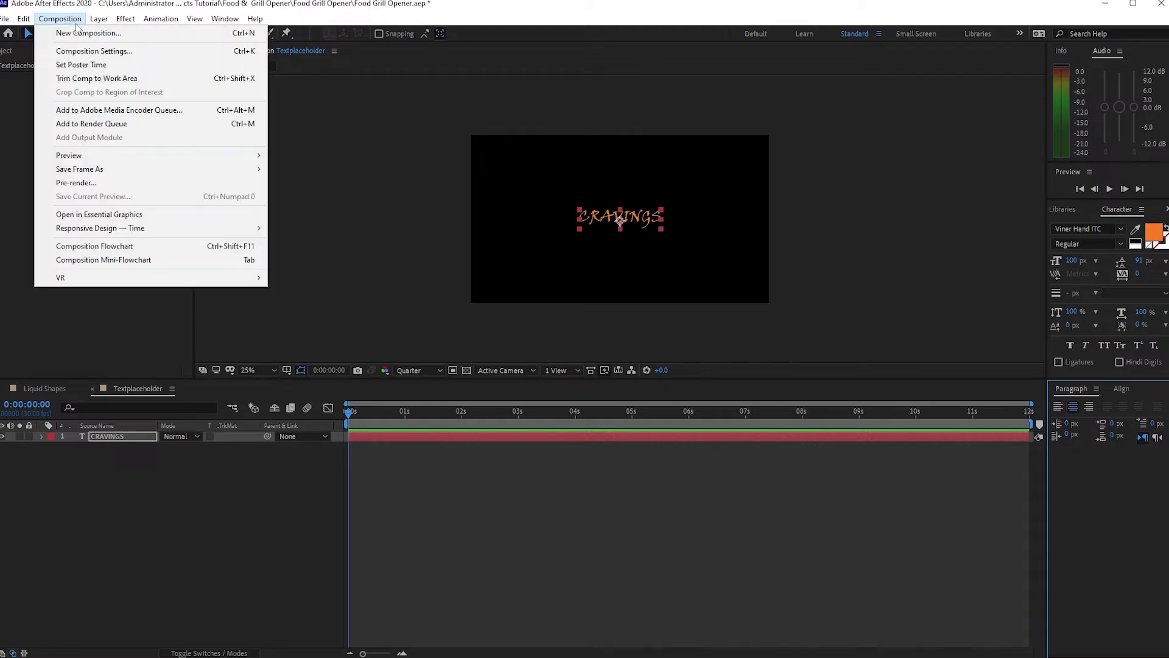
click(61, 29)
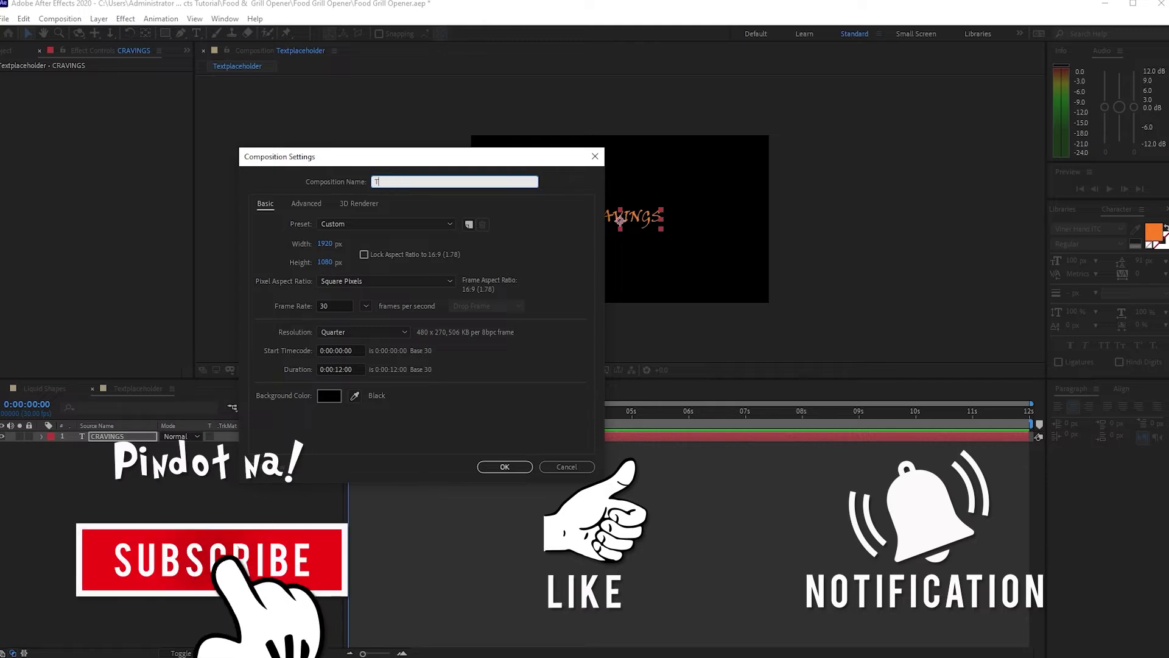
text(Text)
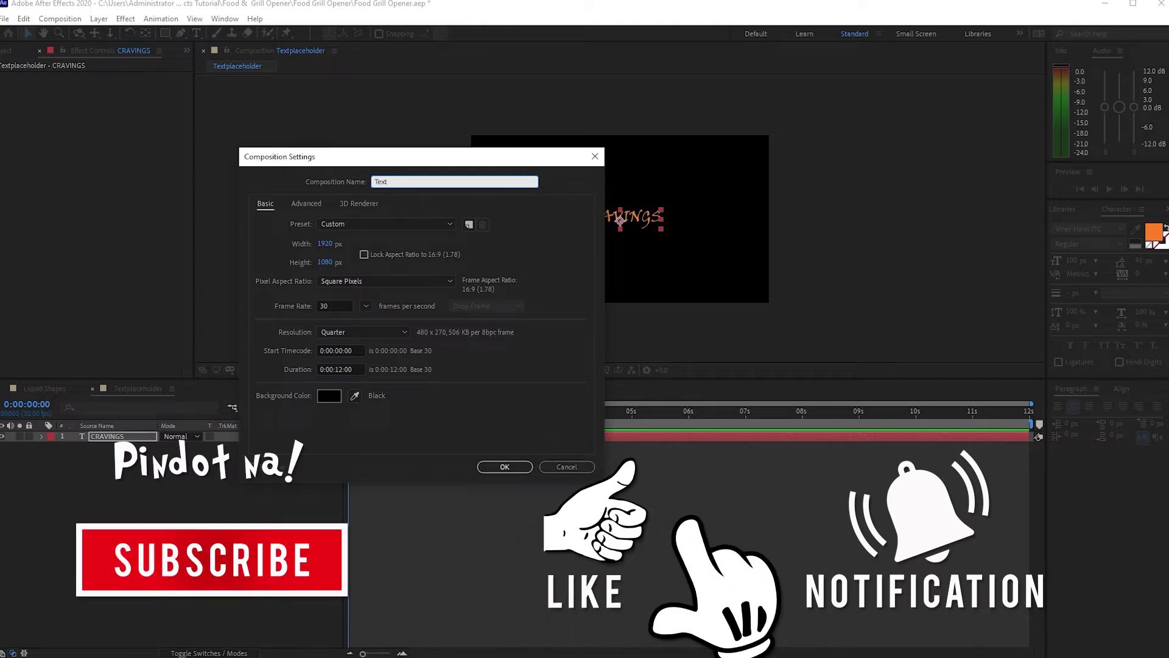
text( Anima)
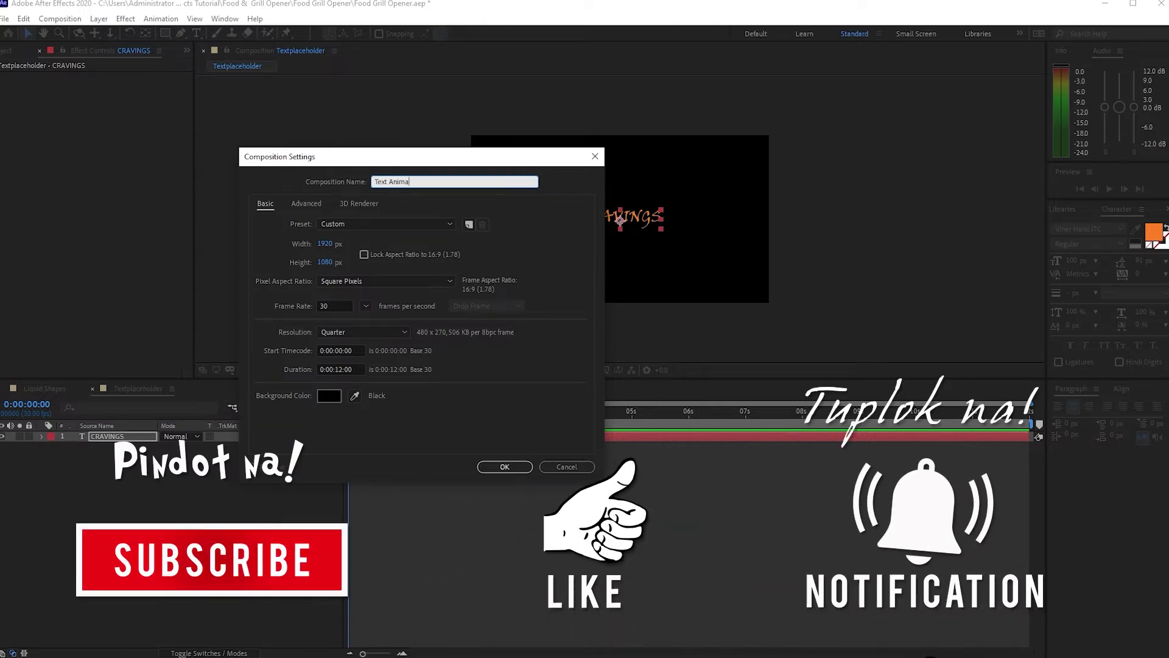
text(tion)
click(505, 467)
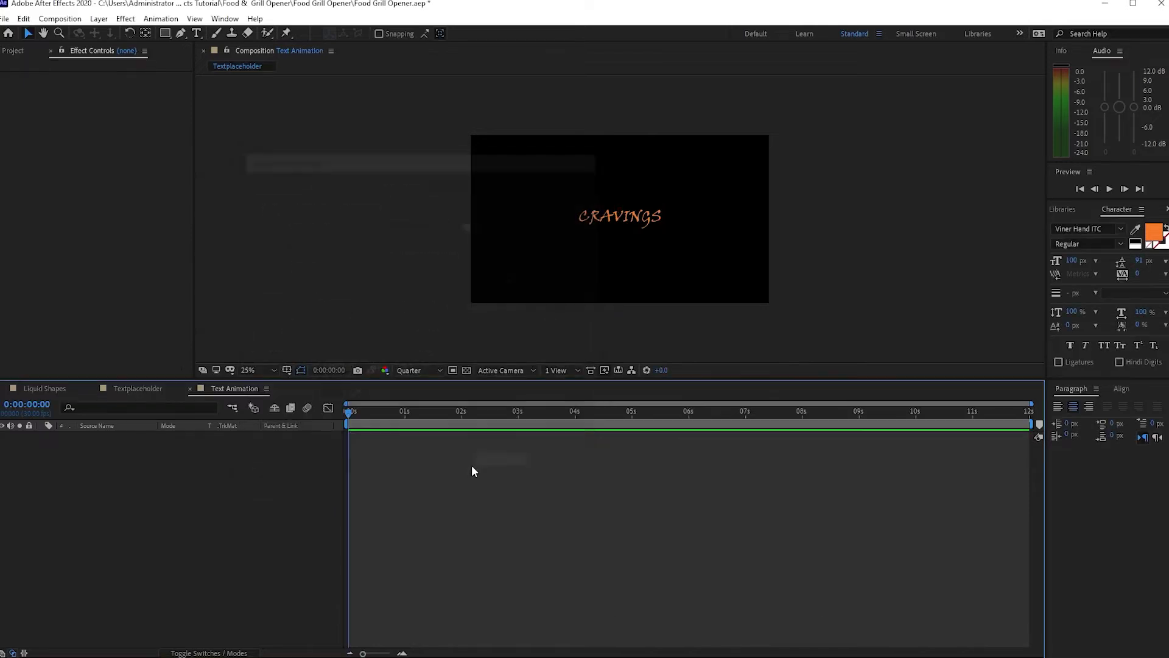
click(17, 51)
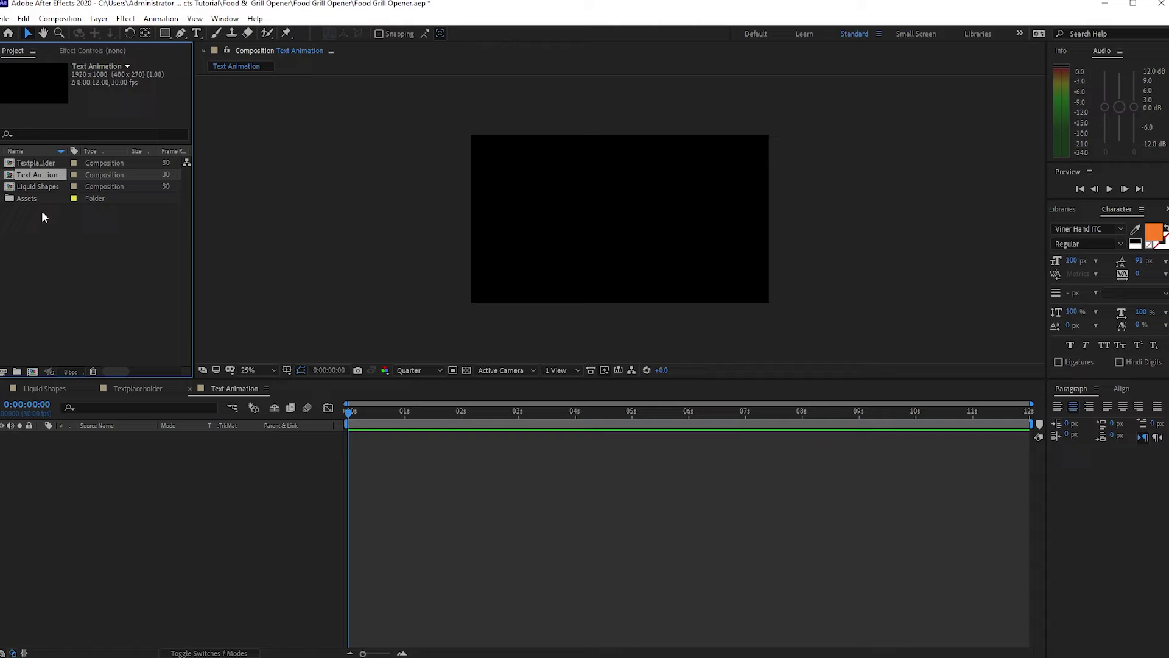
Place Liquid Shapes under Textplaceholder and set Liquid Shapes' track matte to Alpha Matte.
drag(38, 187, 86, 454)
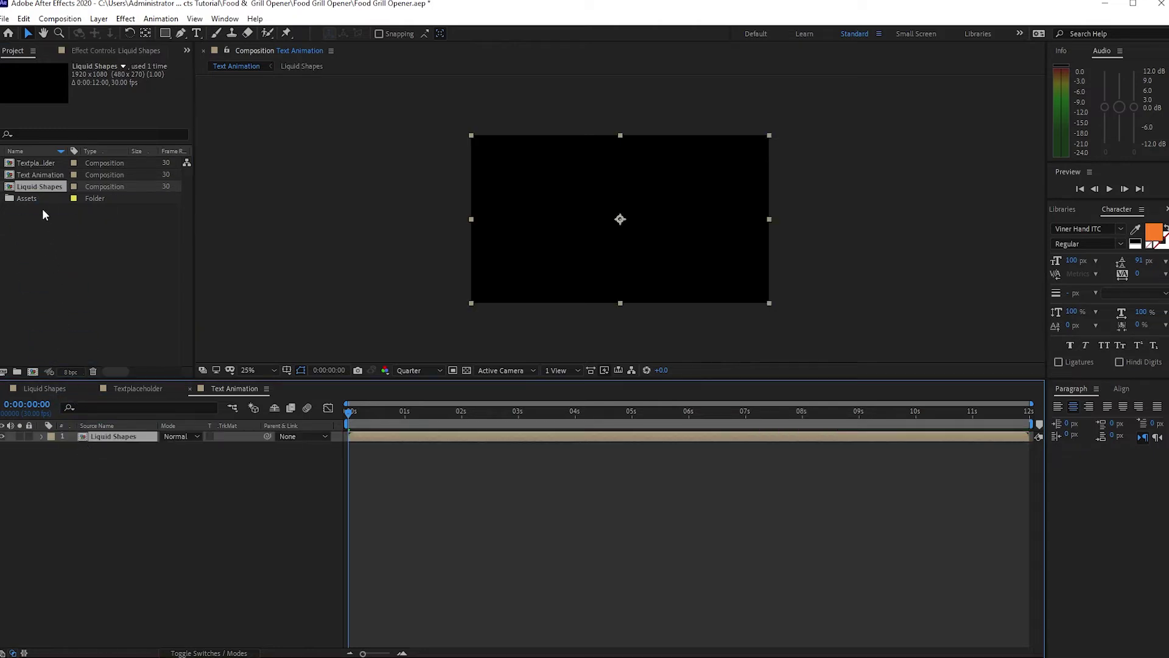
drag(35, 166, 87, 436)
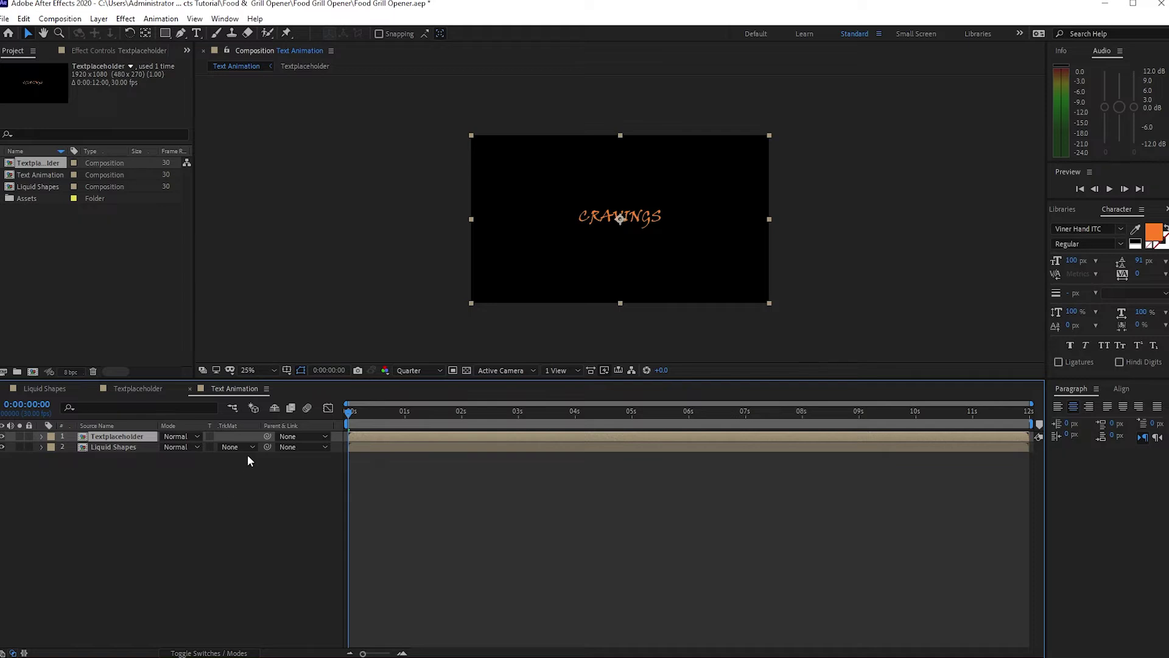
click(249, 447)
click(256, 478)
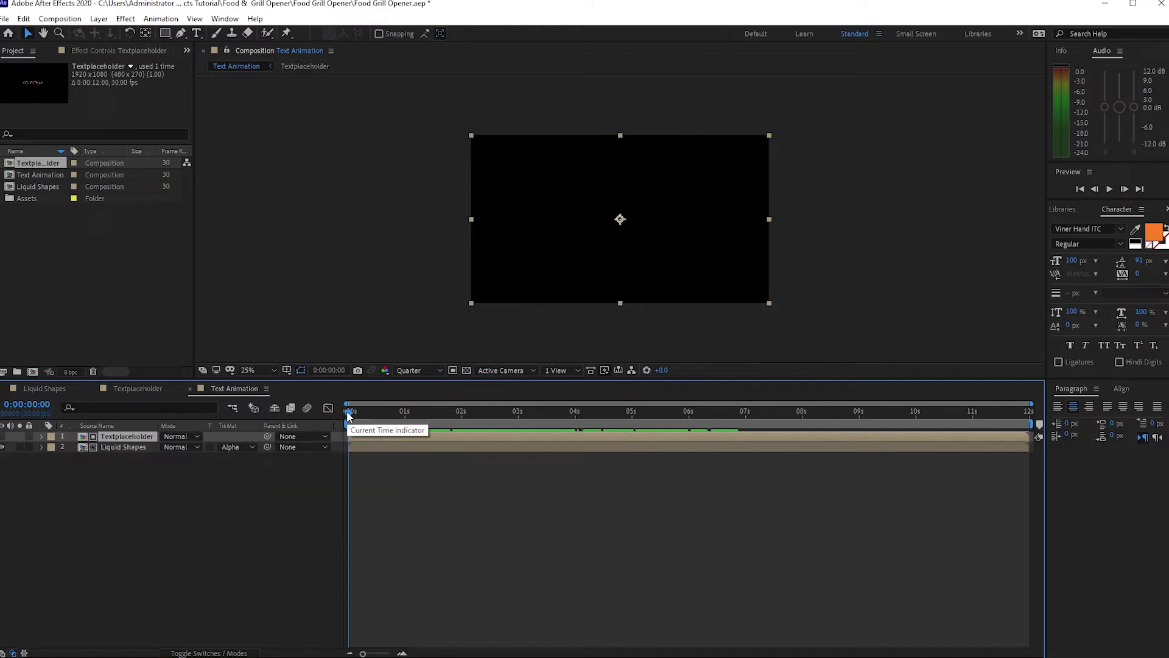
drag(349, 414, 686, 397)
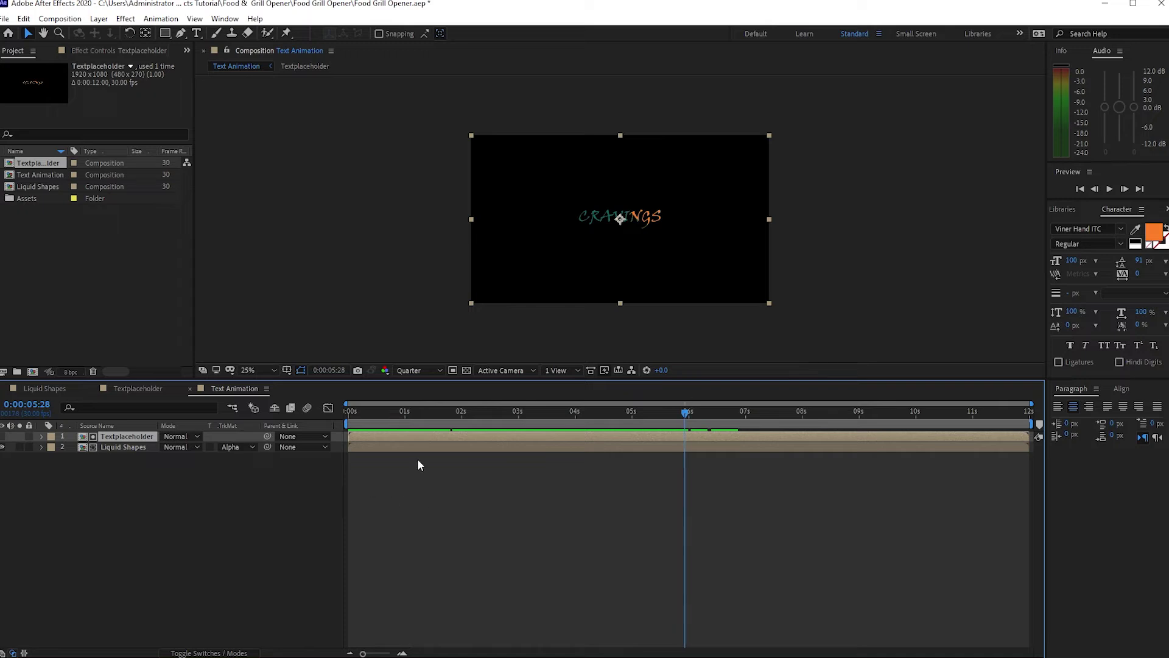
Create a new 1920×1080, 30 fps, 12-second composition named 'Image Placeholder'.
click(60, 19)
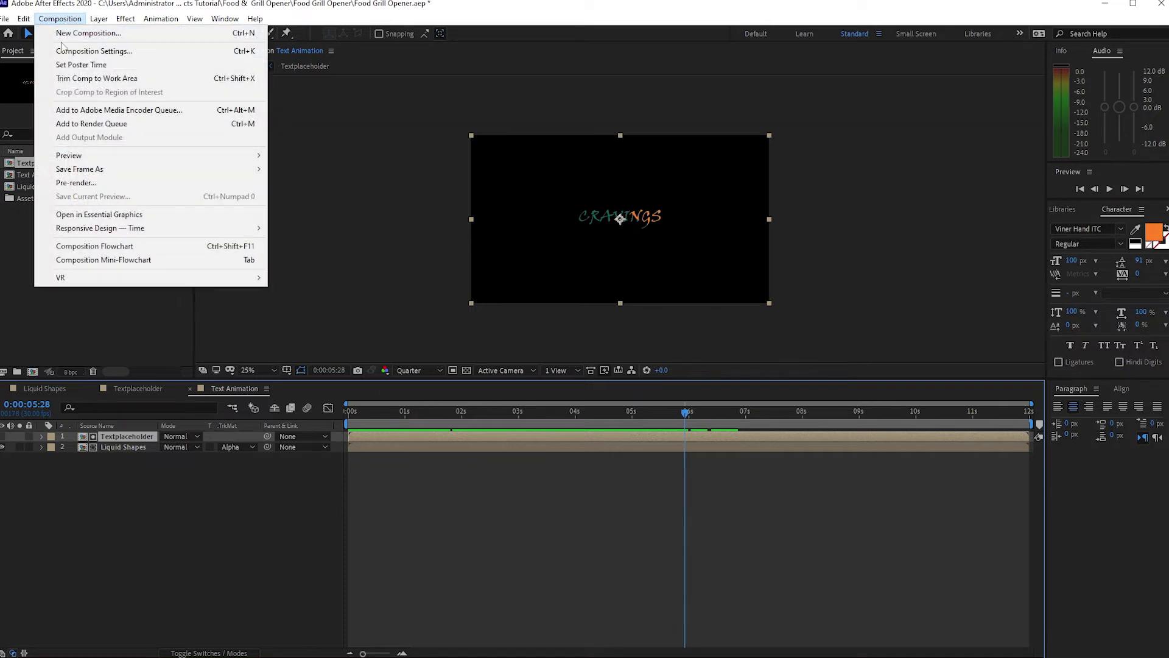
click(63, 34)
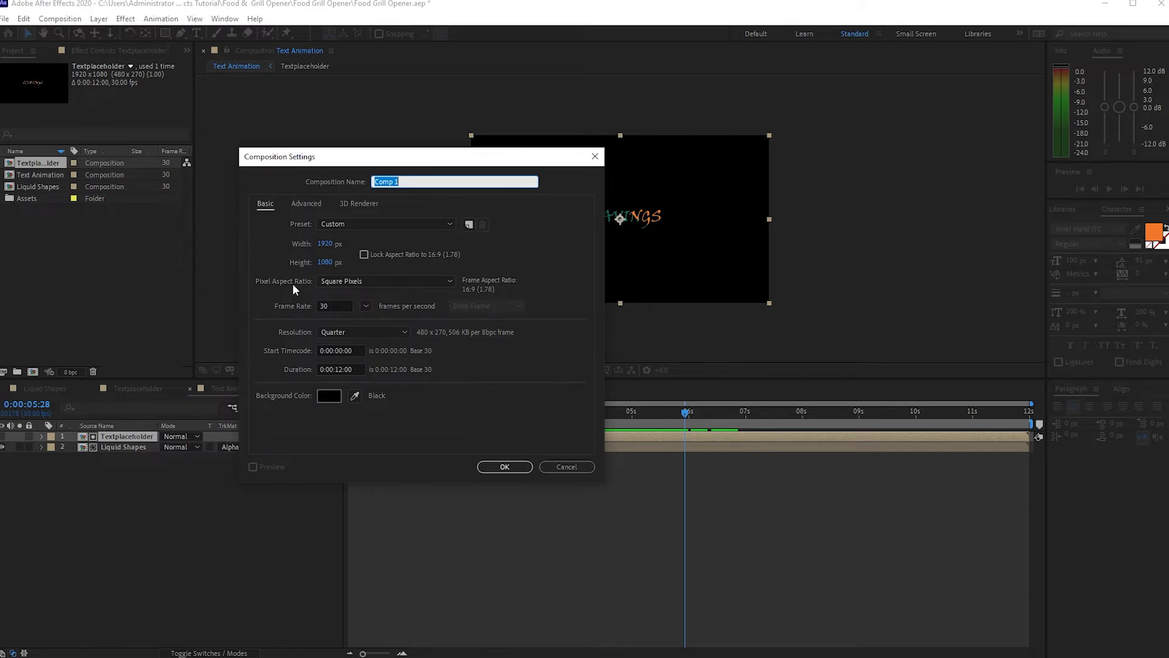
key(BackSpace)
text(Image PLaceholder)
key(Return)
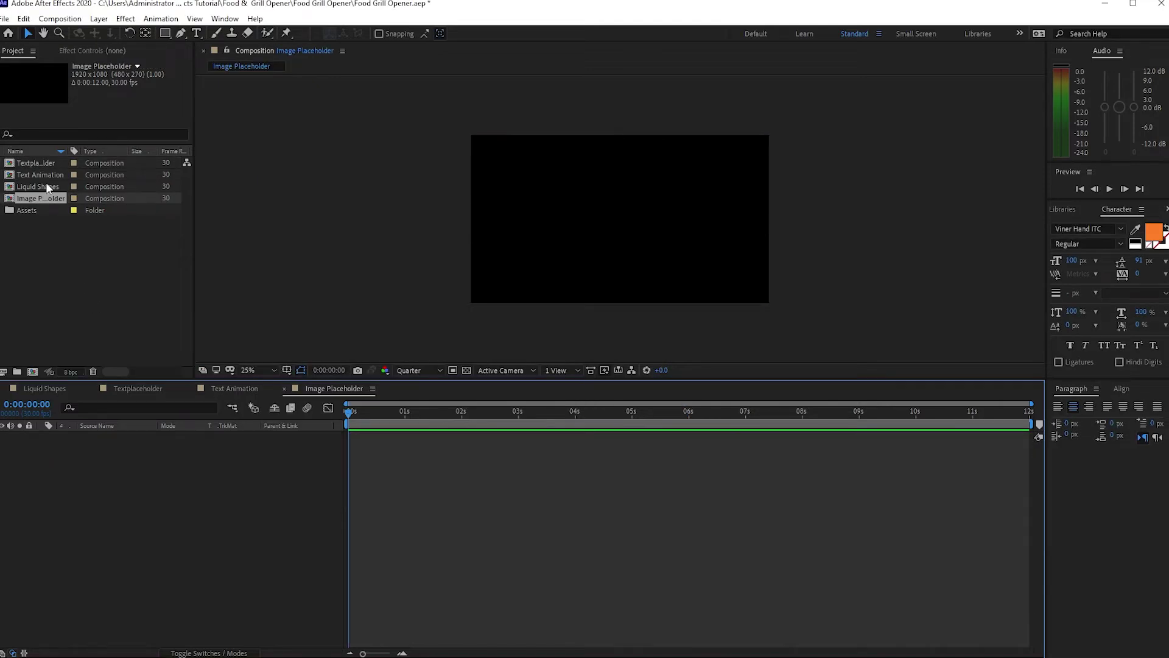
Add Liquid Shapes and the shrimp video.mp4 clip beneath it, scaling the clip to 51%.
drag(46, 184, 95, 430)
click(24, 198)
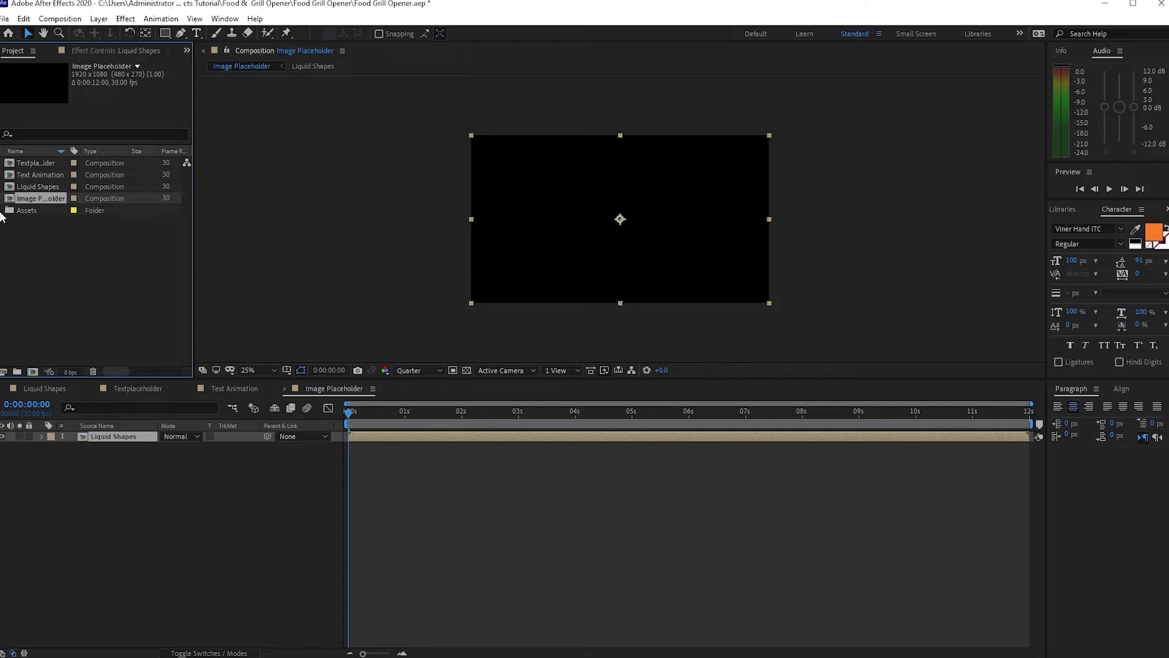
click(3, 210)
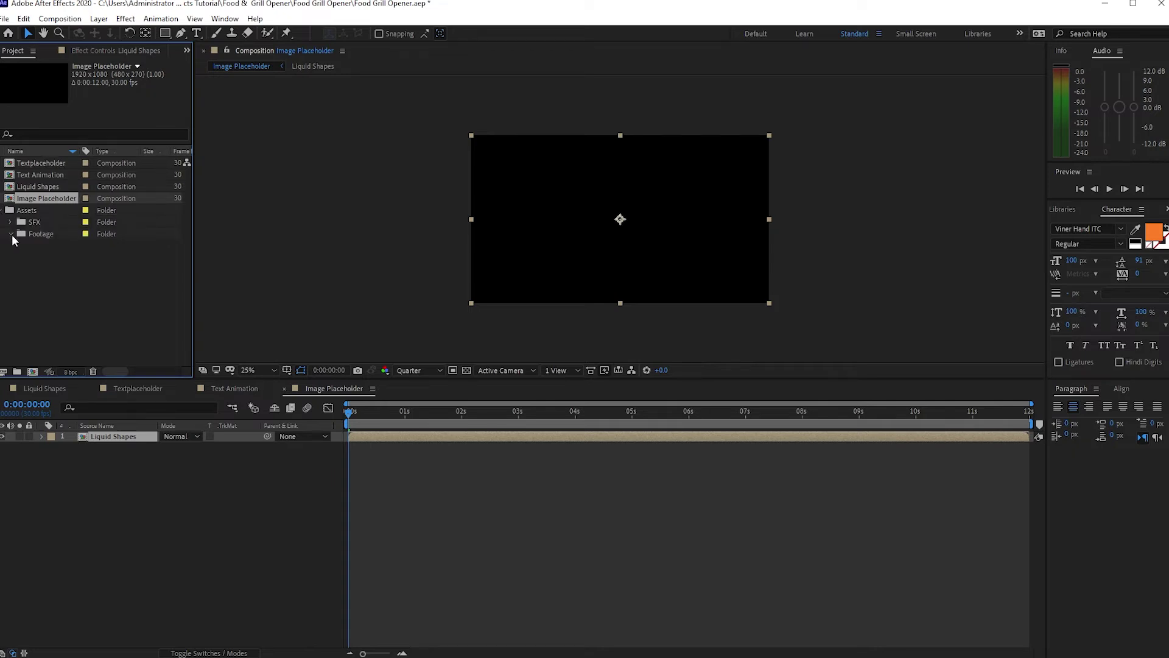
click(11, 235)
click(65, 255)
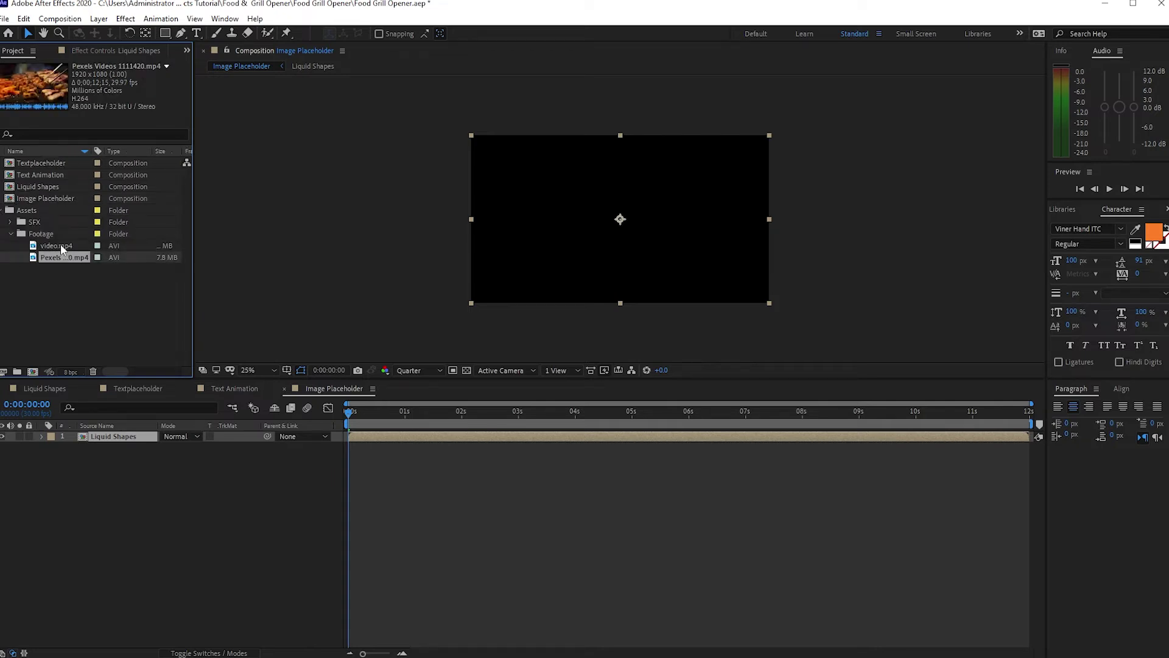
drag(56, 245, 140, 519)
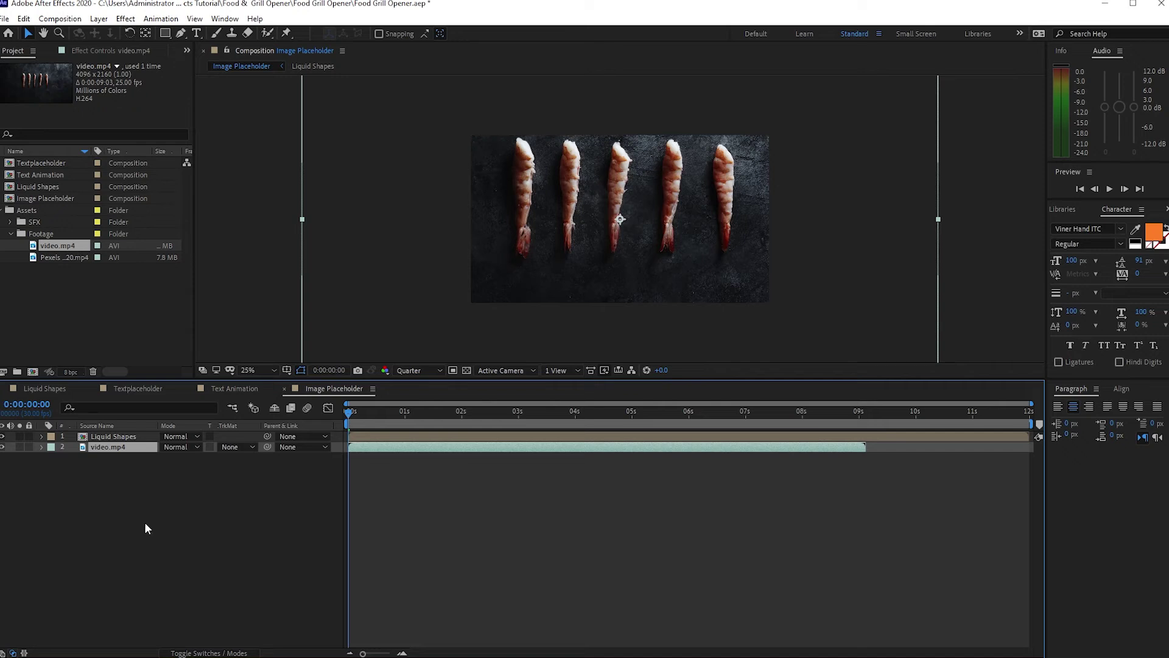
key(s)
drag(177, 462, 150, 458)
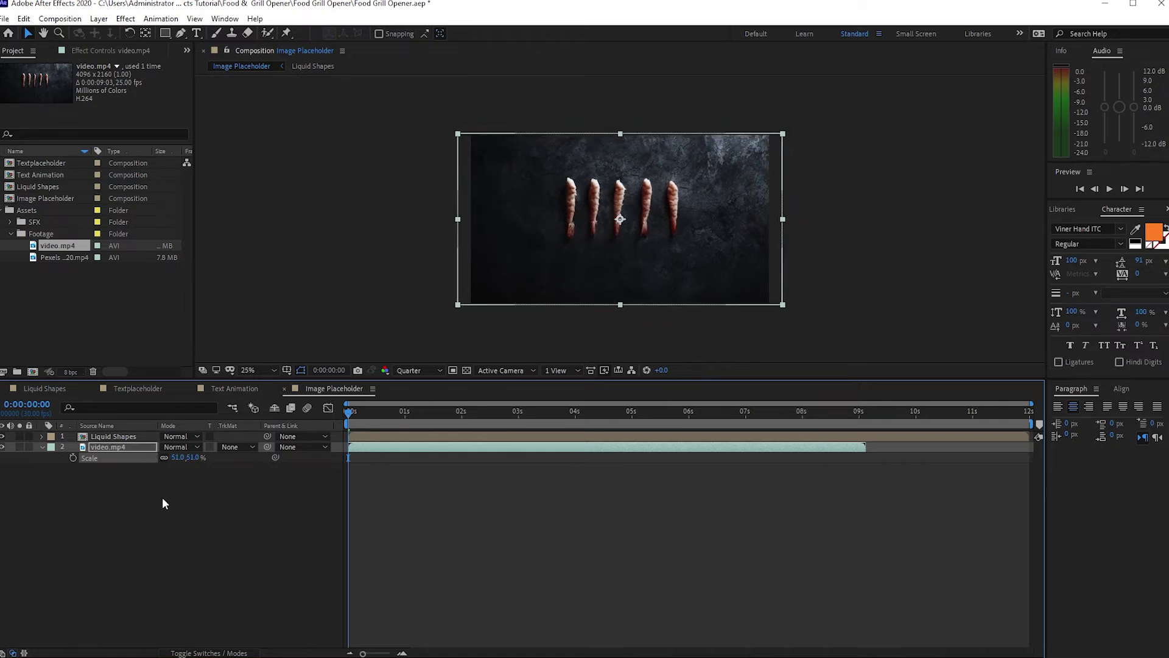
Pre-compose video.mp4 with all attributes moved into the new video.mp4 Comp 1.
click(174, 536)
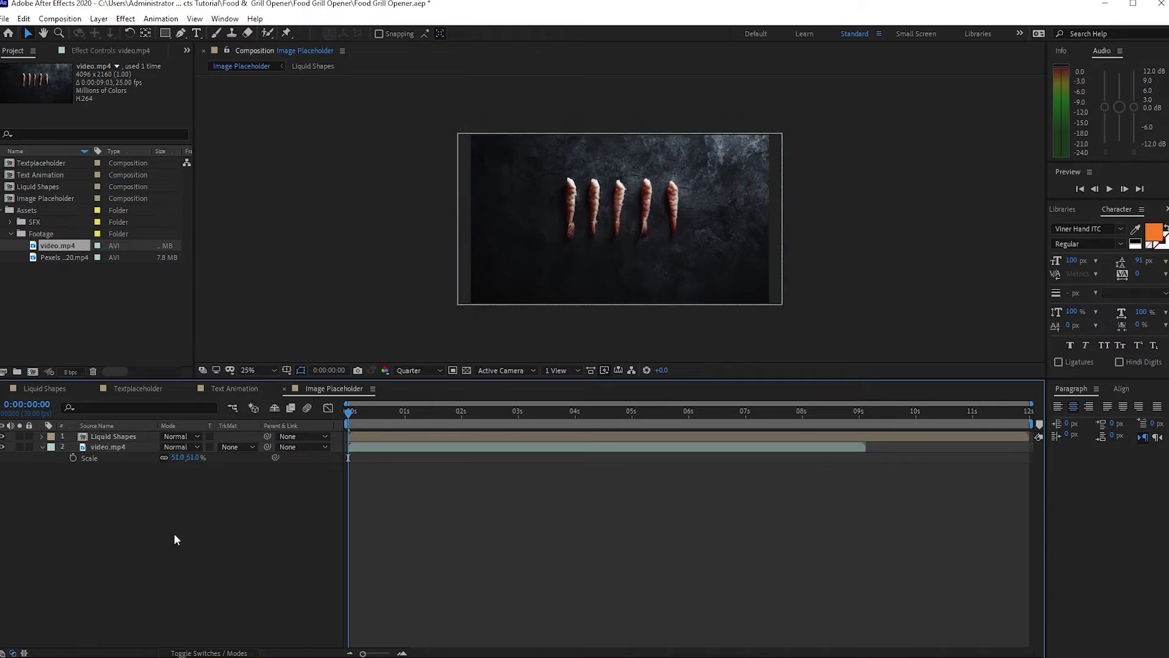
click(140, 448)
right_click(140, 448)
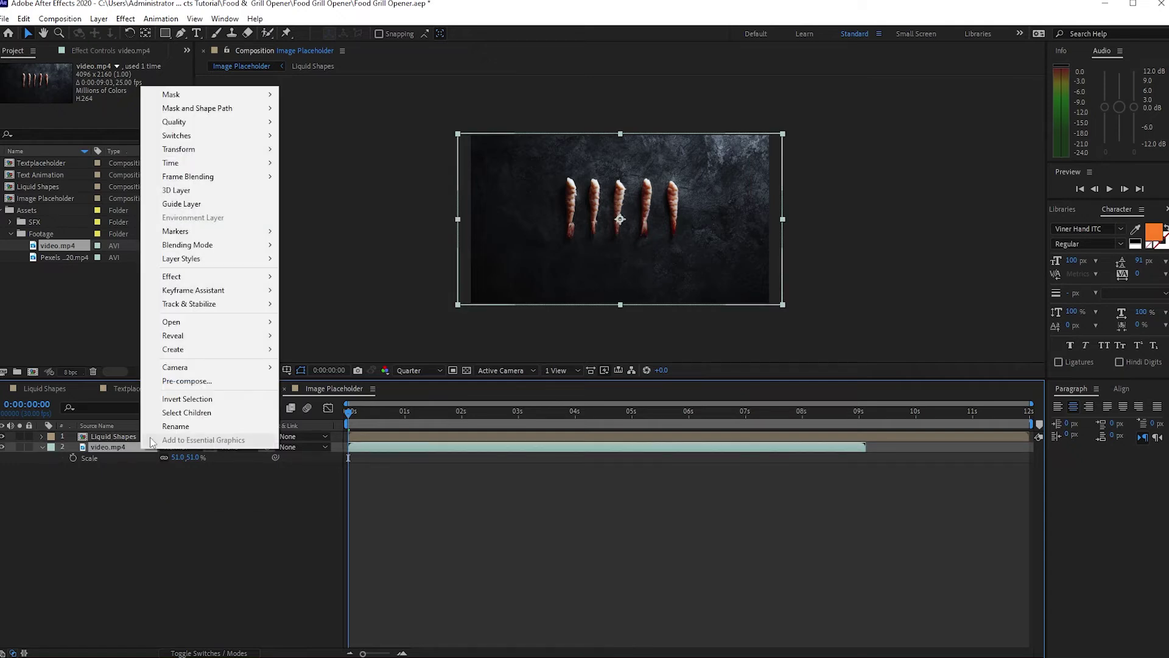
click(187, 381)
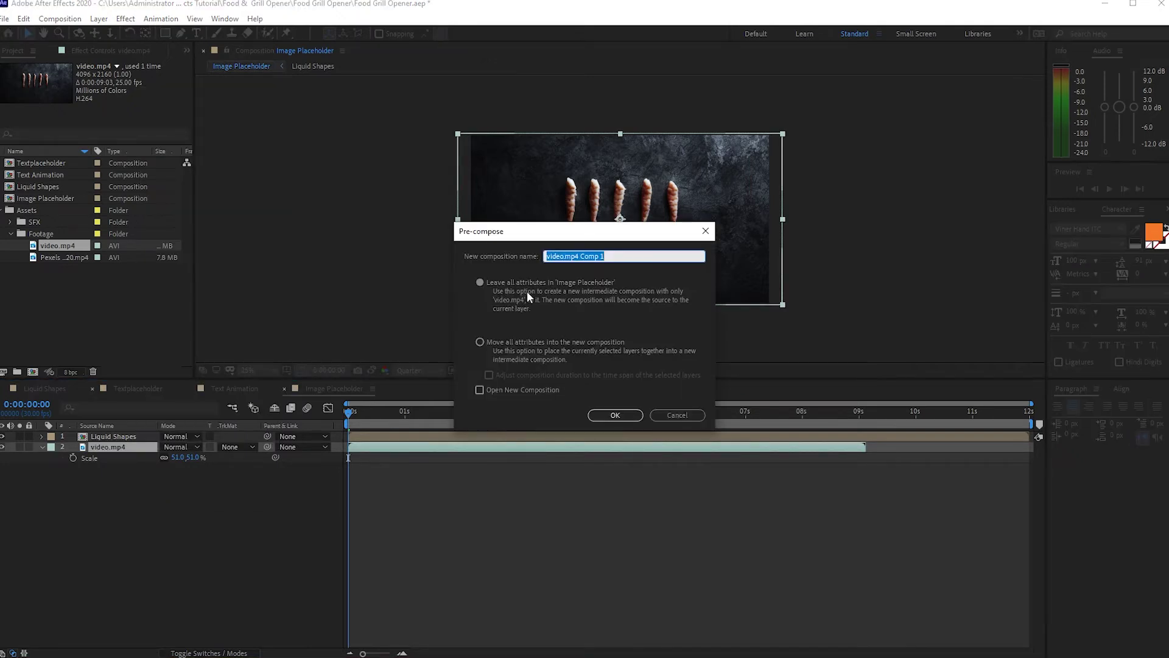
click(479, 343)
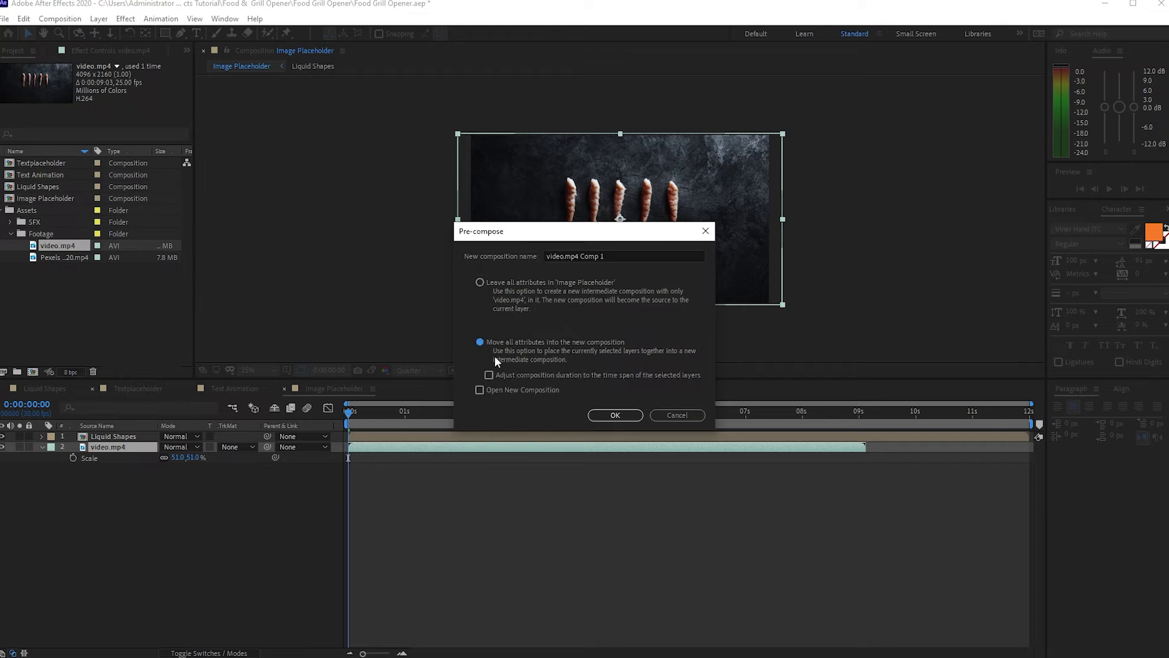
click(608, 416)
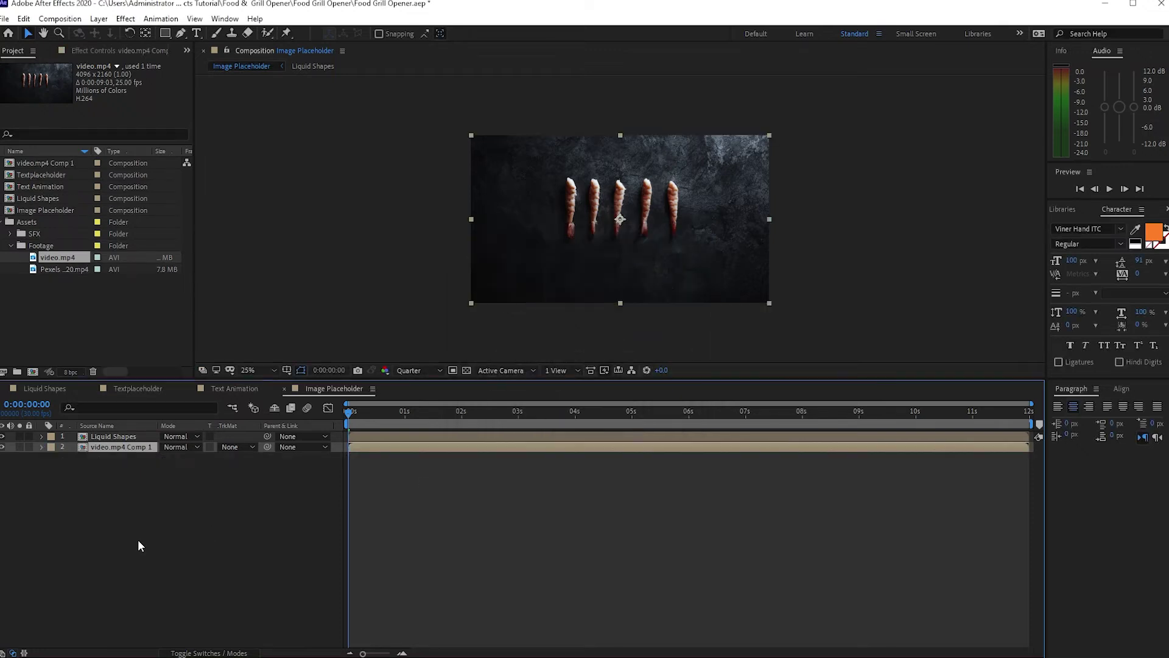
Set the shrimp layer's track matte to Alpha Matte 'Liquid Shapes' and check the reveal.
click(250, 447)
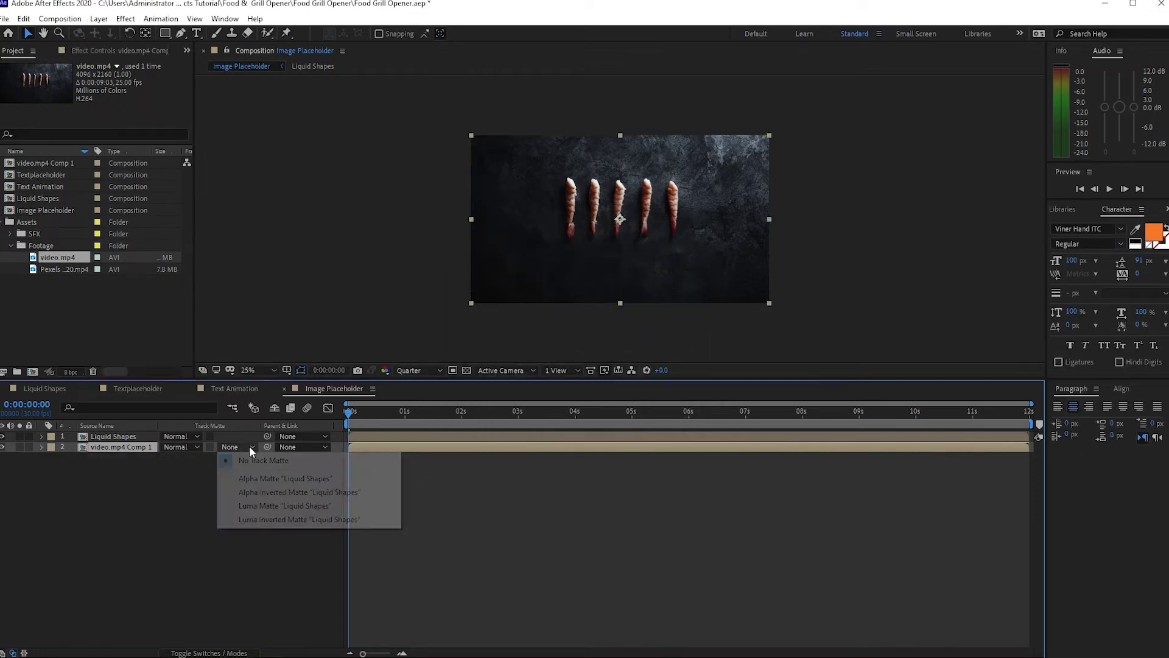
click(240, 481)
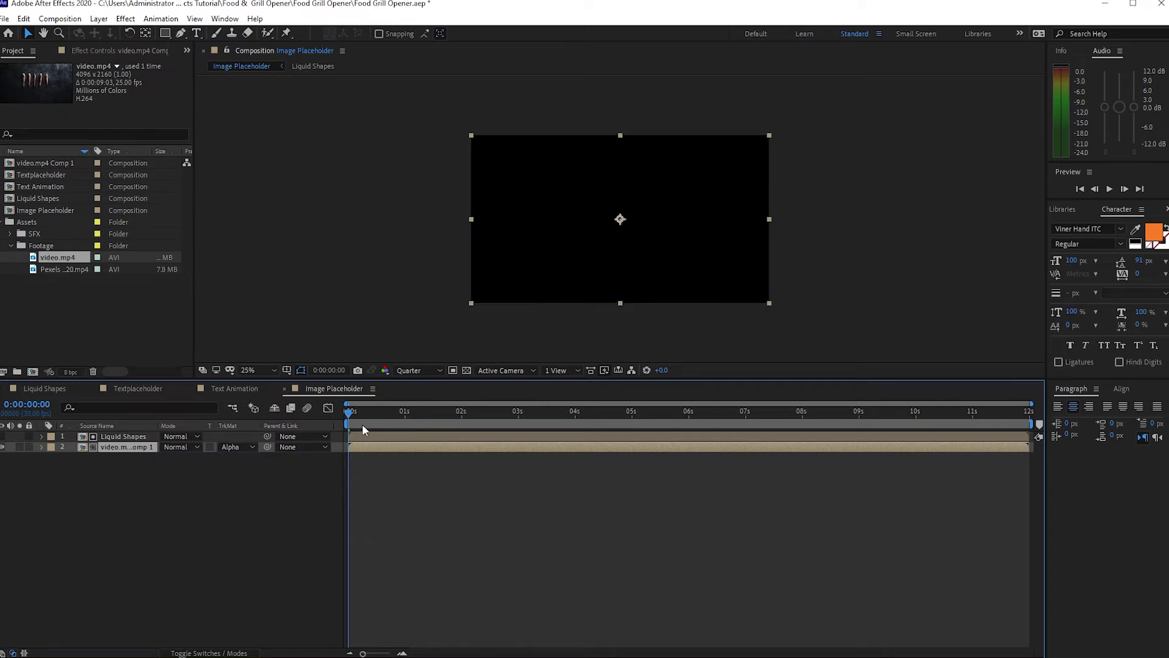
drag(351, 412, 725, 430)
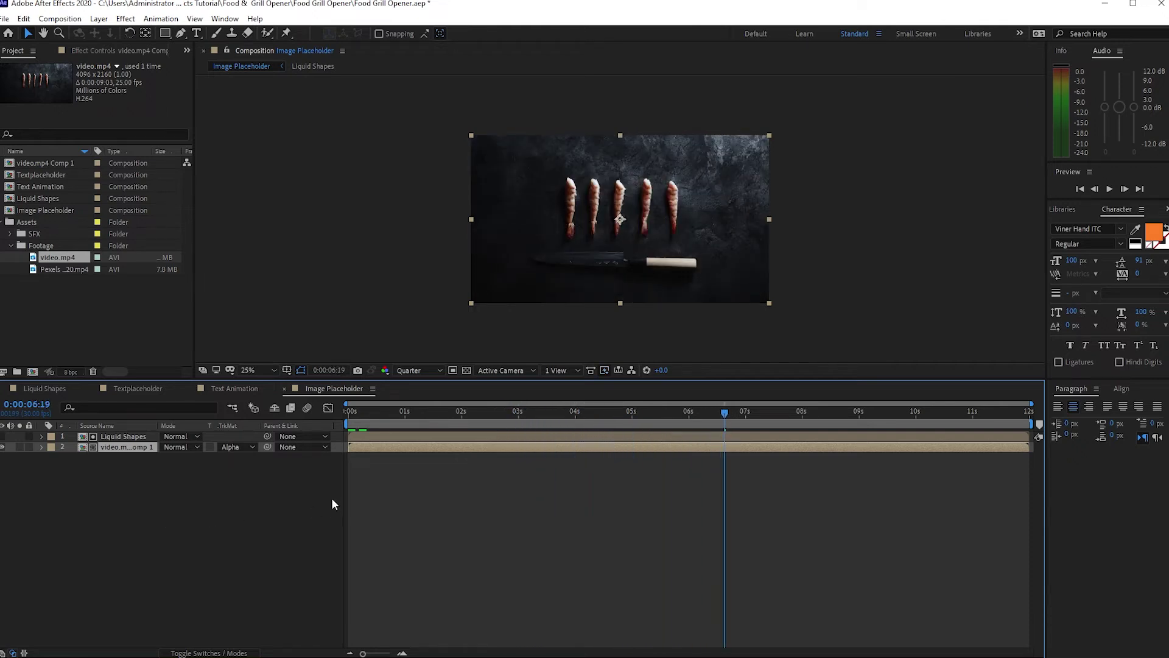
Create a 1920×1080, 30 fps composition named 'Main' with duration 0:00:17:00.
click(60, 19)
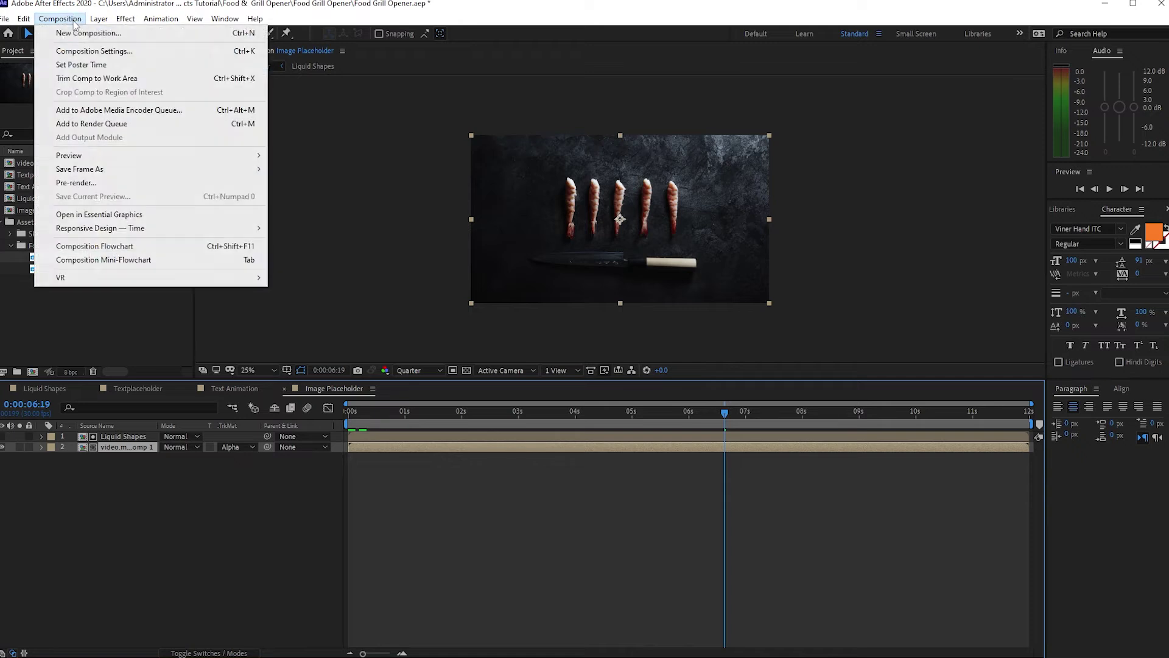
click(76, 33)
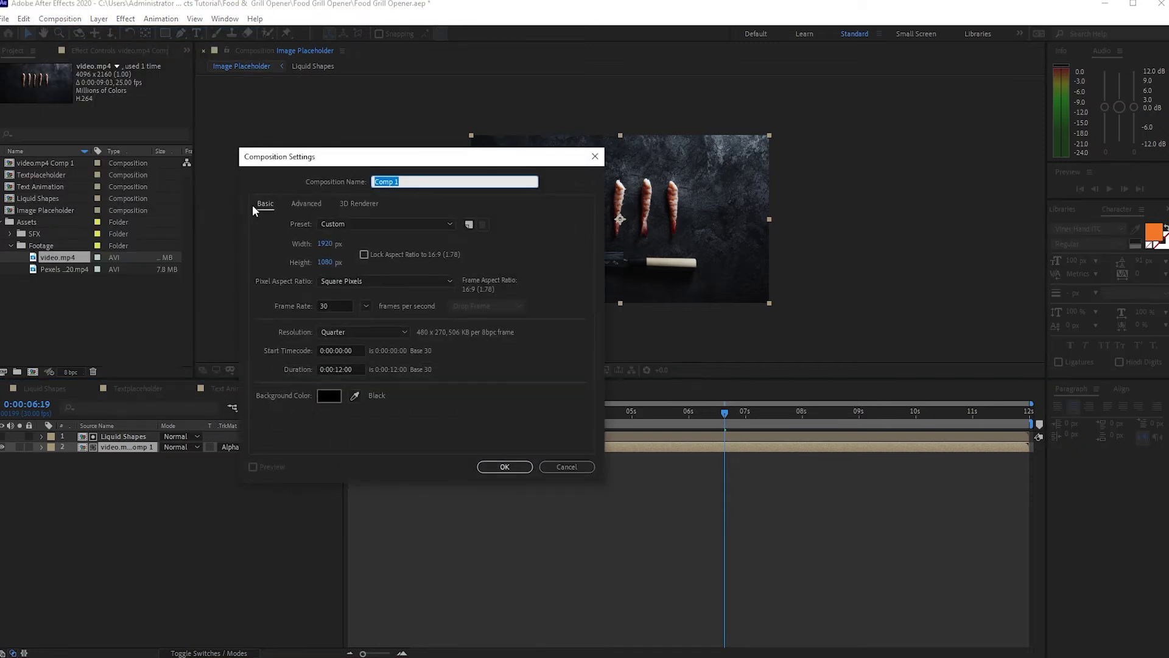
text(Main)
click(339, 370)
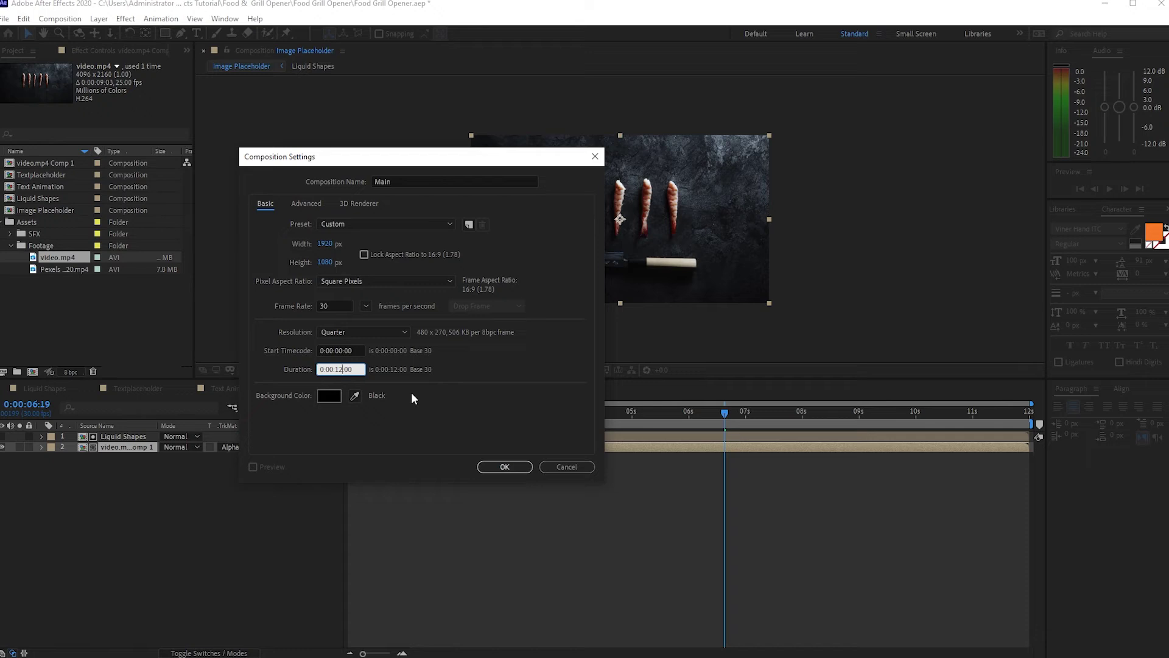
key(BackSpace)
text(7)
click(503, 466)
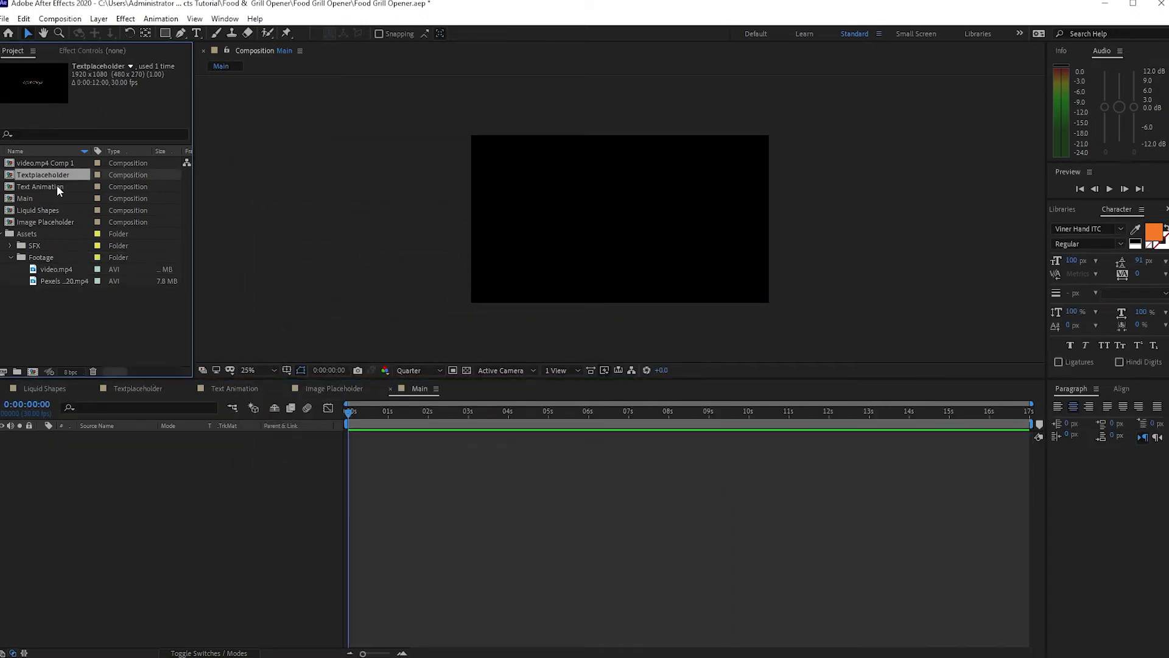
Add Text Animation and Image Placeholder to Main, both starting at 5 seconds.
drag(57, 184, 113, 449)
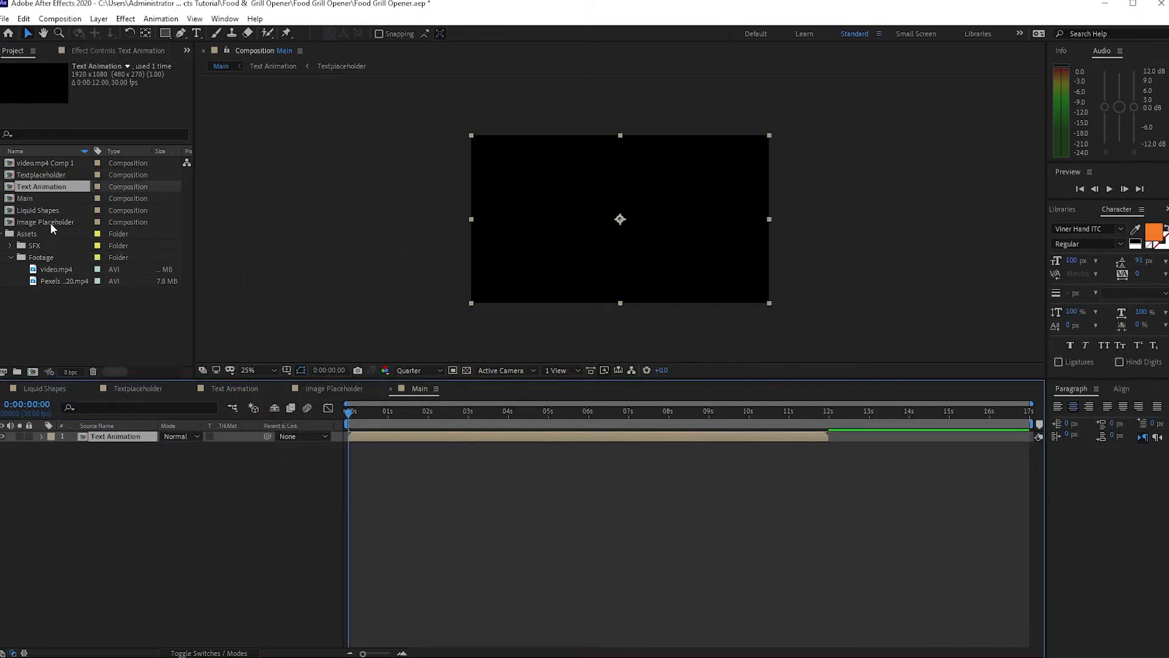
drag(52, 222, 519, 449)
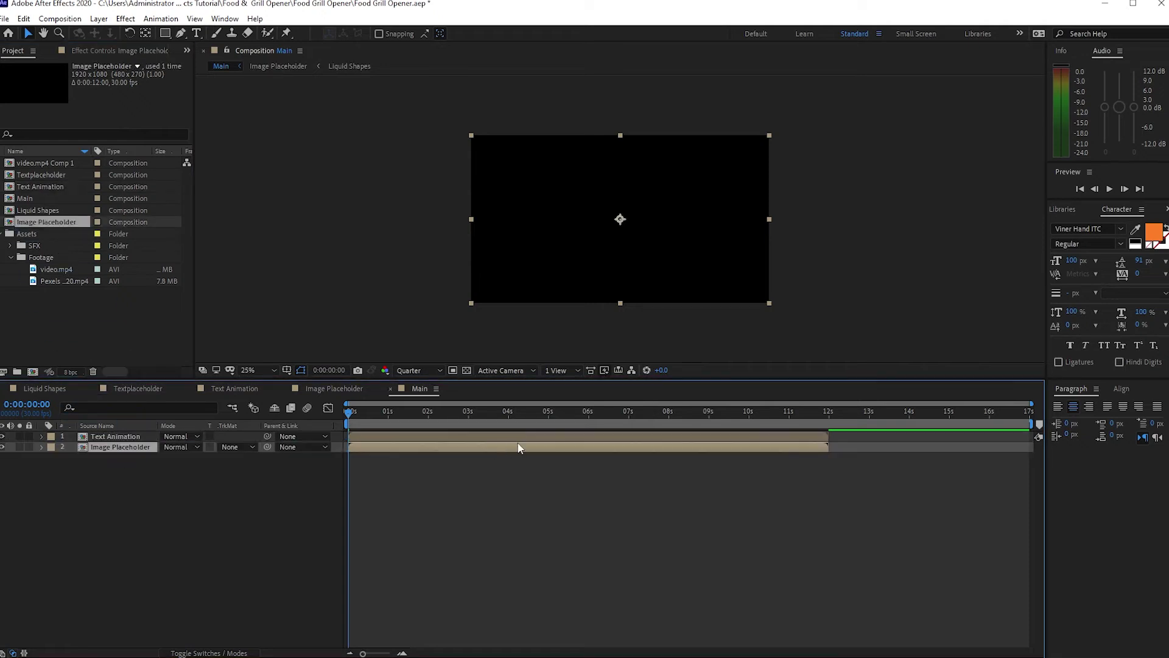
click(548, 414)
drag(126, 463, 126, 441)
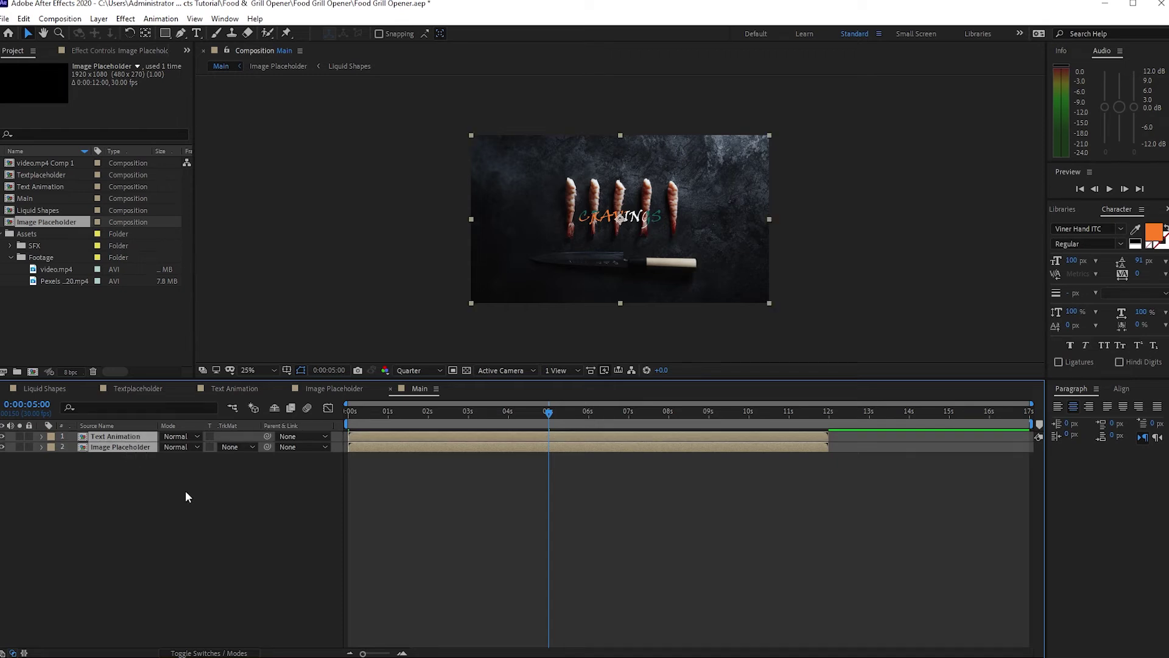
key(bracketleft)
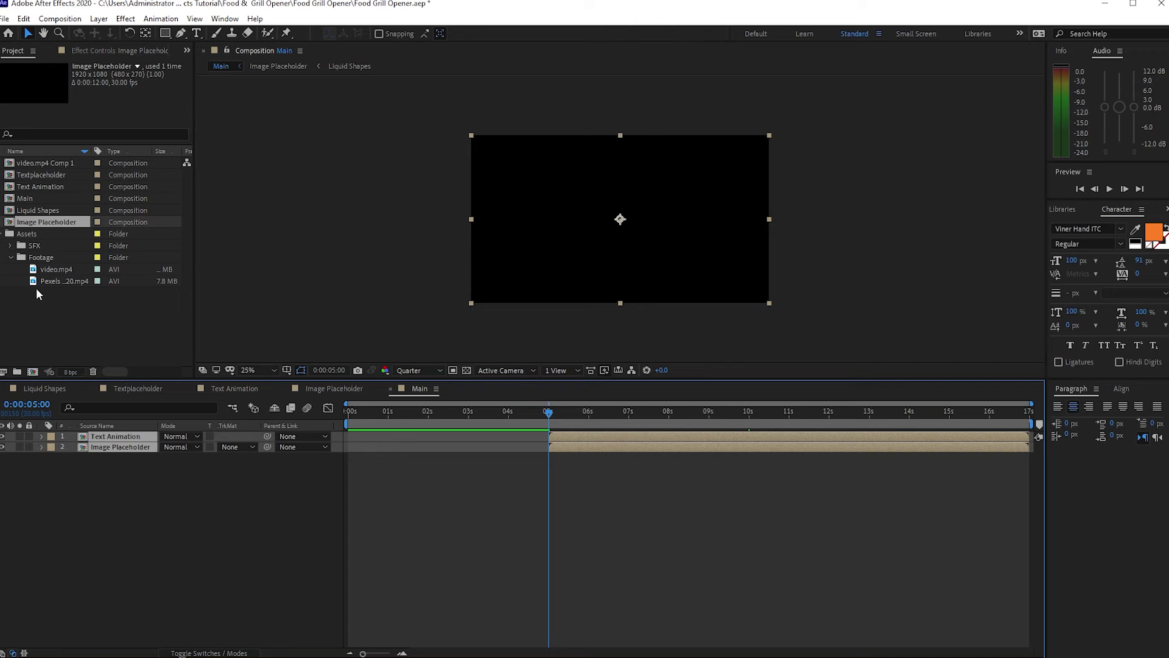
Add the Pexels grill clip as the bottom layer and preview Main from the start.
drag(48, 277, 79, 528)
key(Home)
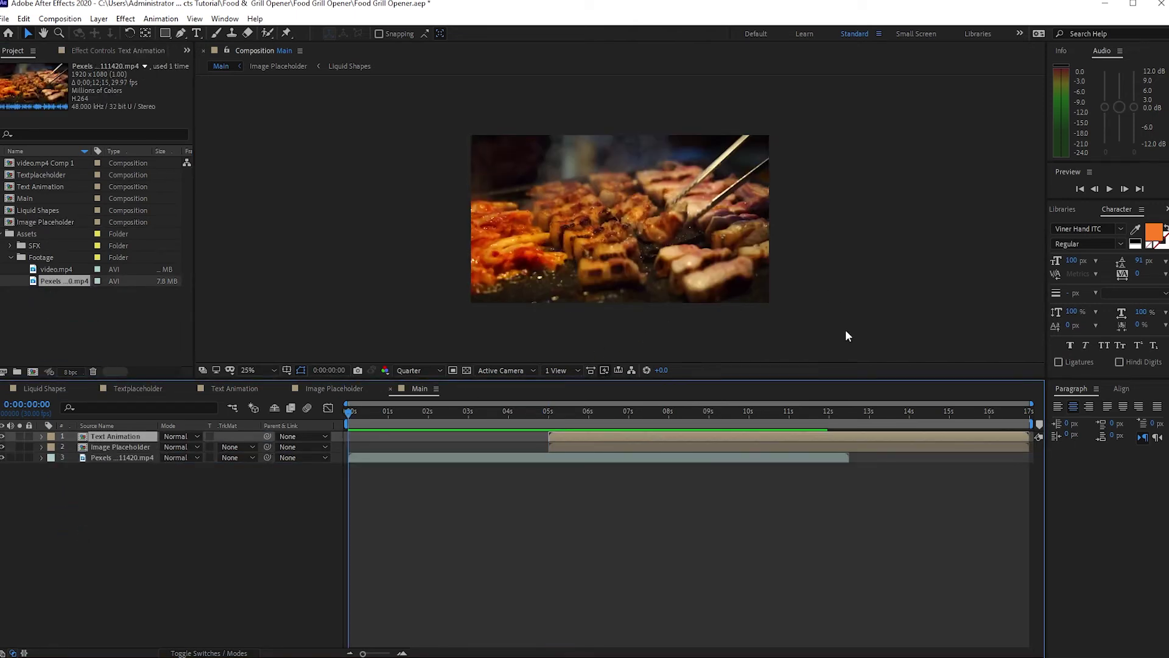
click(1109, 189)
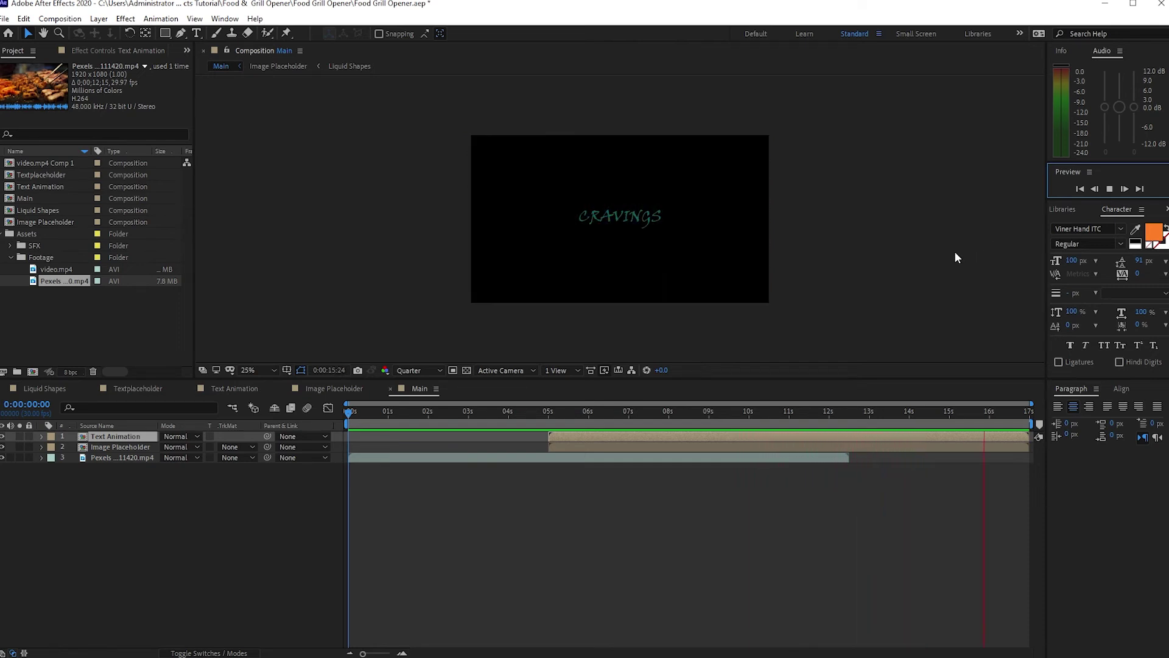
key(space)
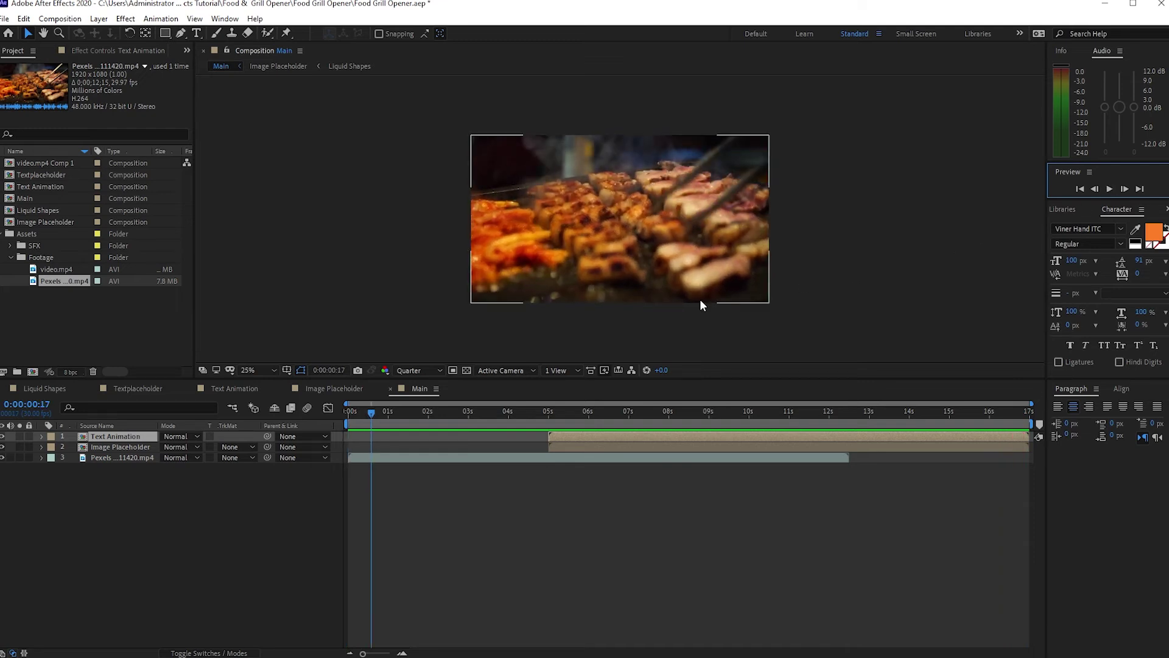
In Liquid Shapes, move Shape Layer 4 to the top of the layer stack.
click(58, 392)
drag(382, 415, 624, 413)
click(120, 459)
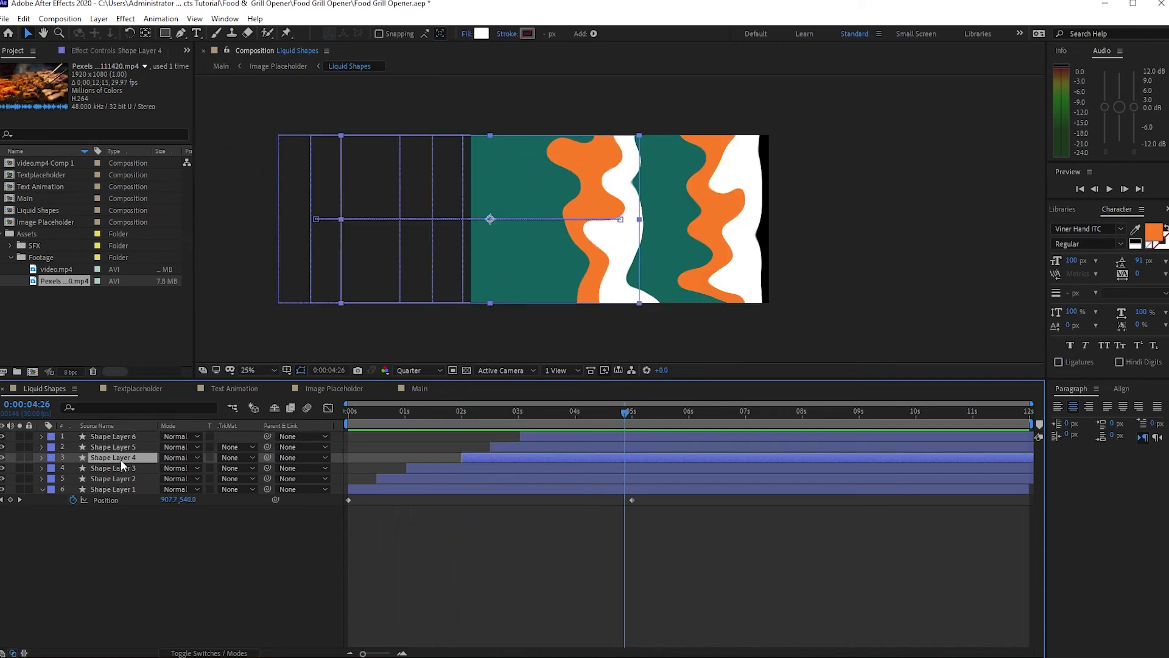
drag(121, 459, 119, 434)
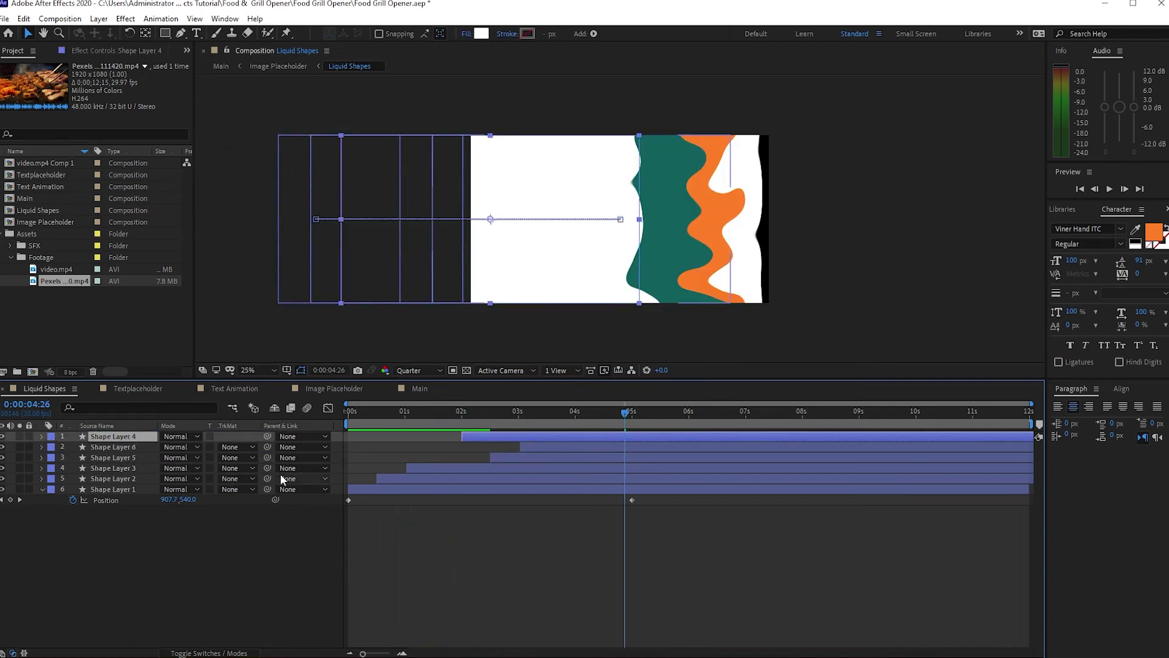
Make Shape Layer 5 start slightly earlier, then check the timing back in Main.
drag(496, 455, 540, 436)
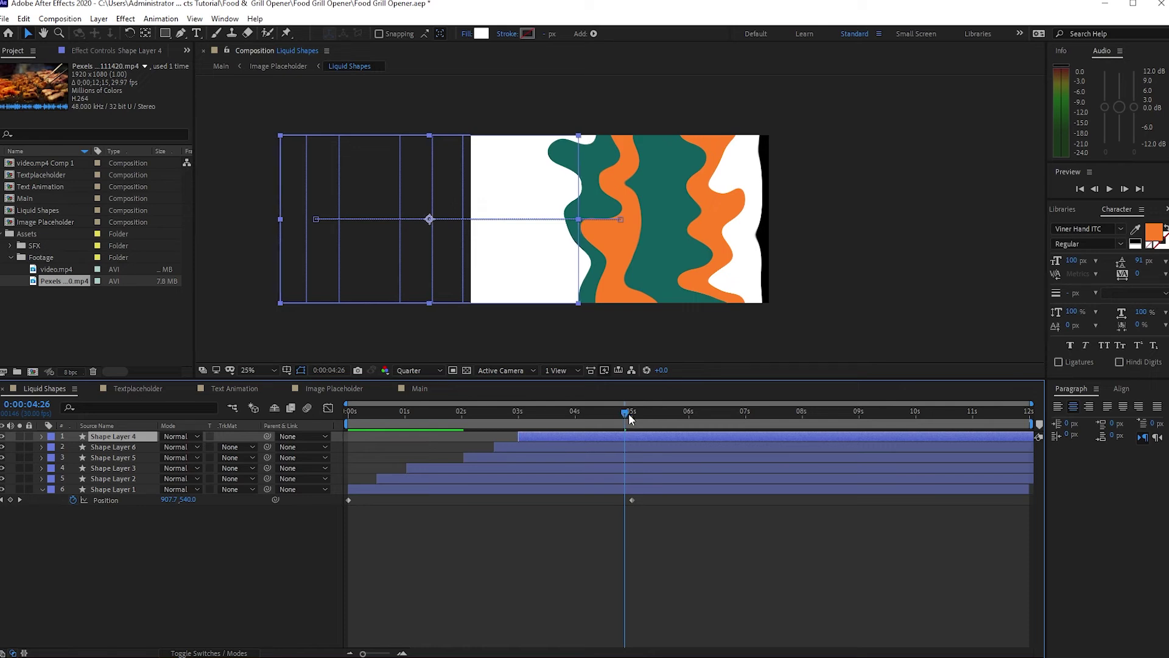
drag(628, 413, 485, 412)
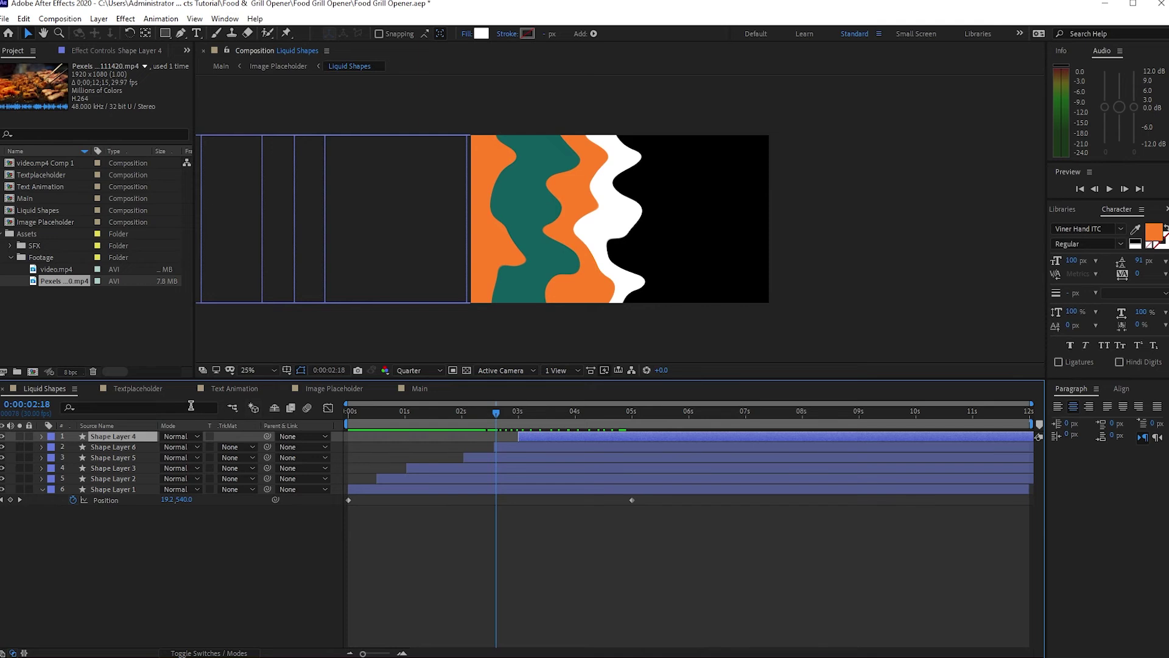
click(420, 388)
drag(602, 407, 919, 417)
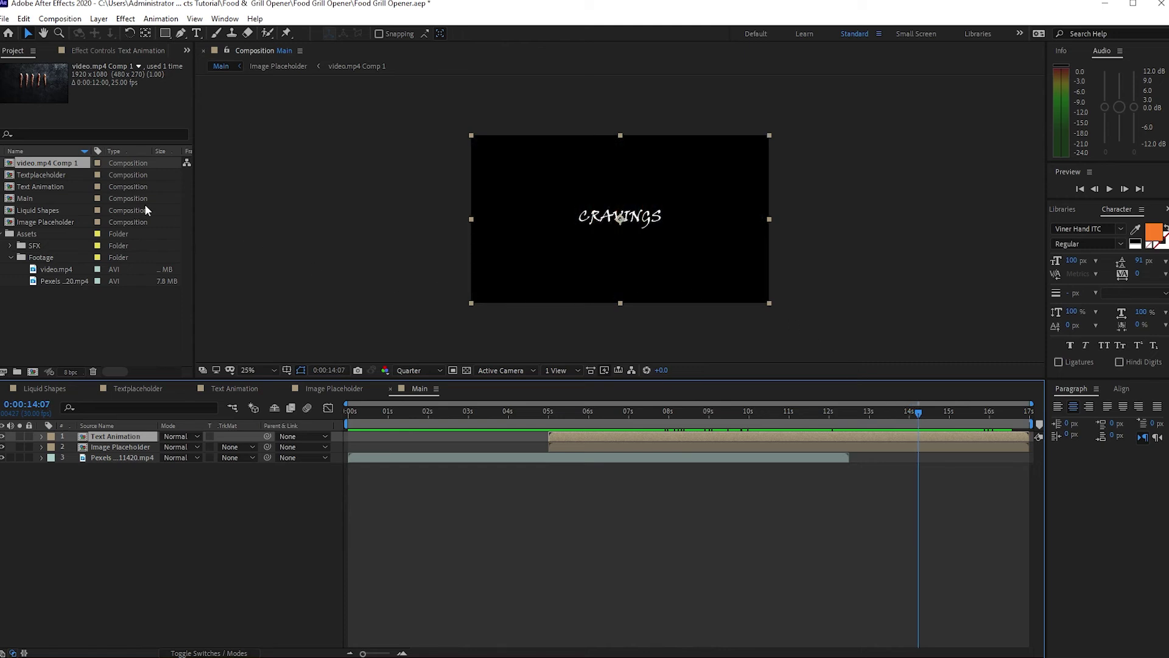
Enable Time Remapping on the shrimp layer in video.mp4 Comp 1.
double_click(36, 163)
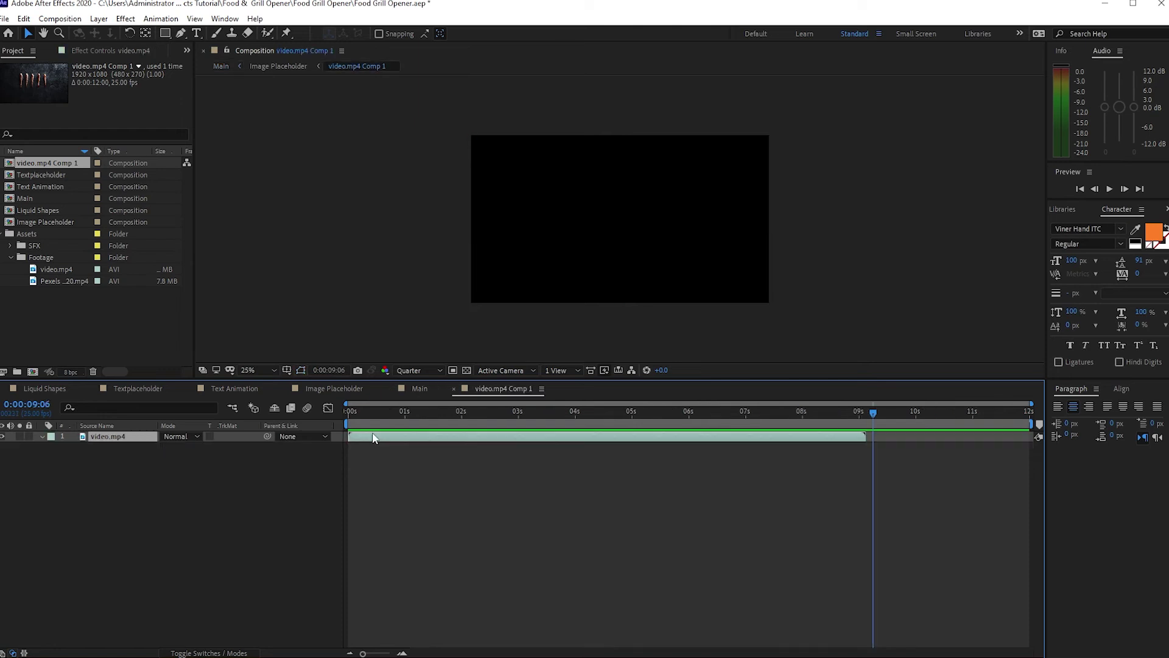
right_click(372, 436)
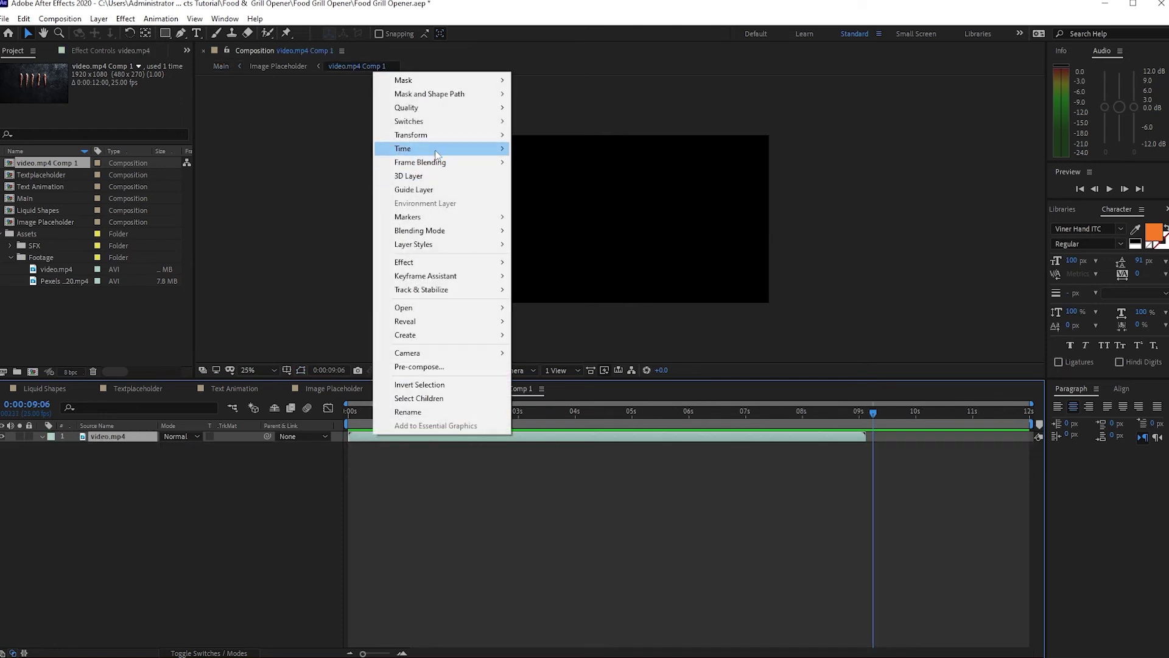
mouse_move(438, 145)
click(568, 149)
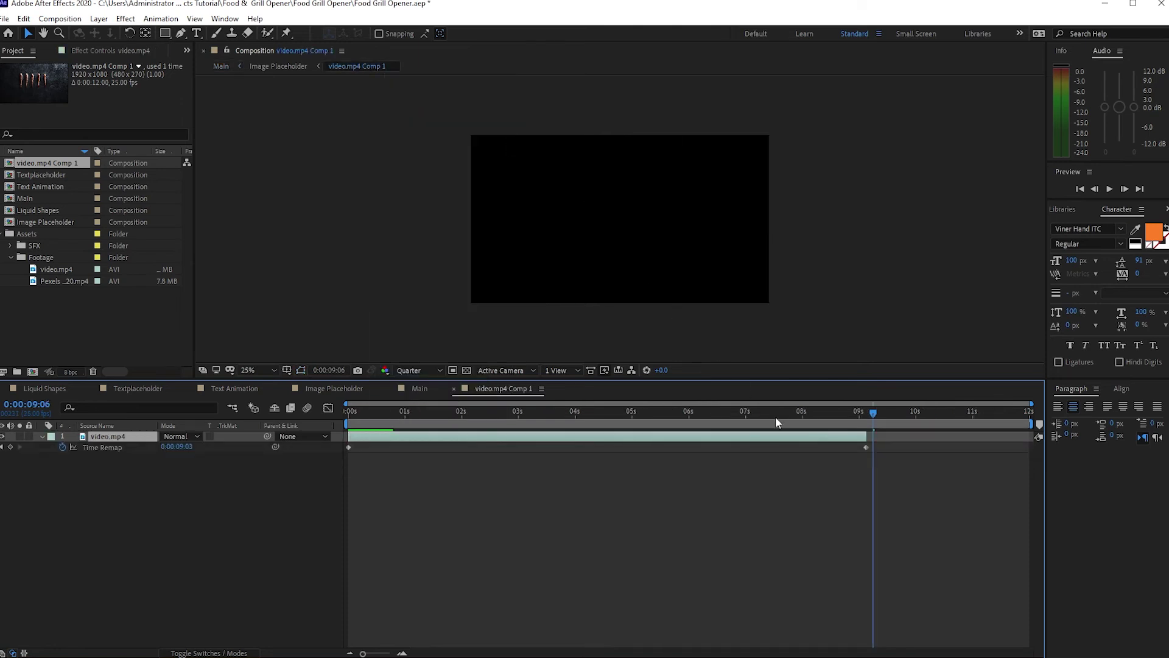
Extend the shrimp layer to the comp end and move its last remap keyframe to ~11 s.
drag(870, 436, 1033, 446)
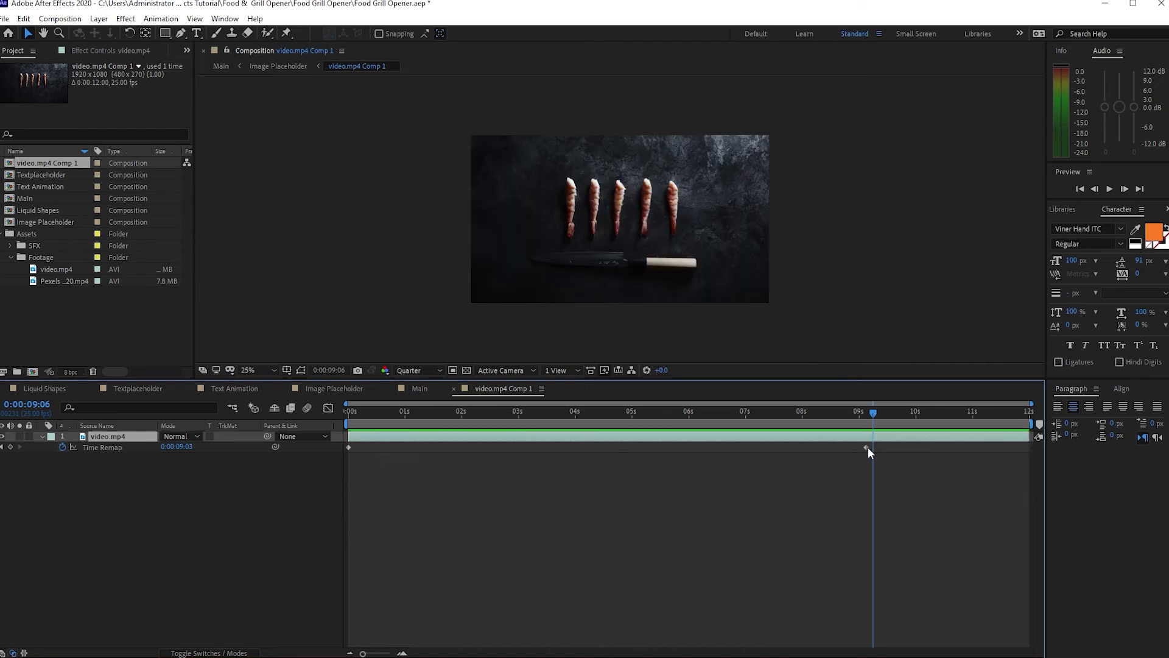
drag(867, 447, 1025, 458)
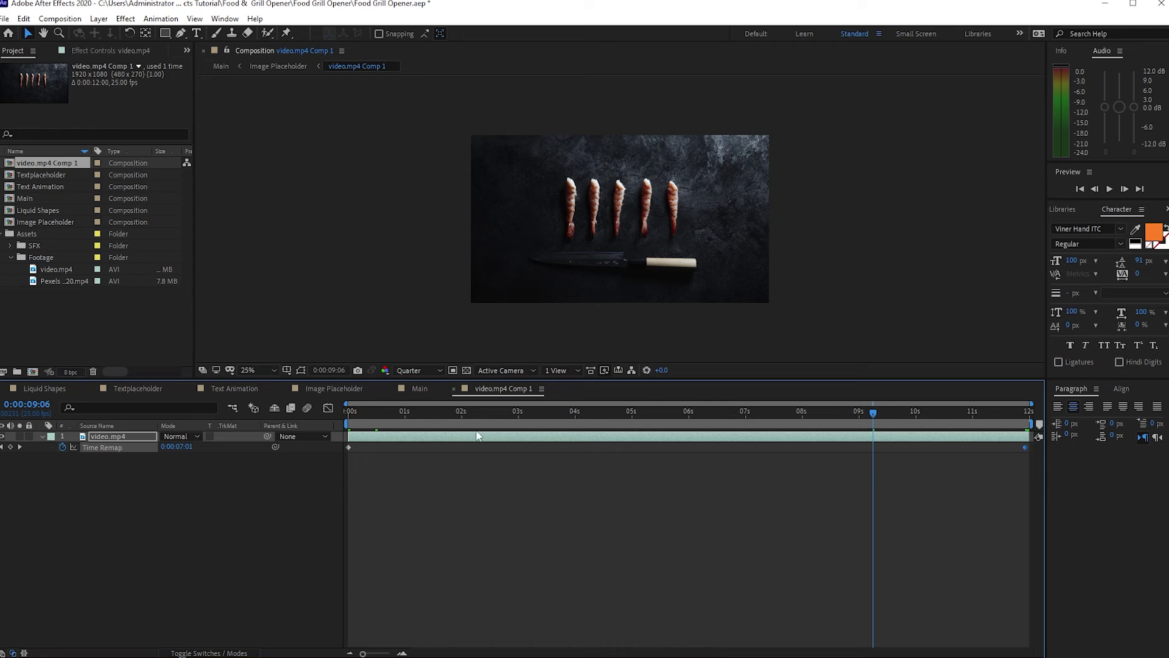
click(412, 394)
drag(979, 419, 873, 475)
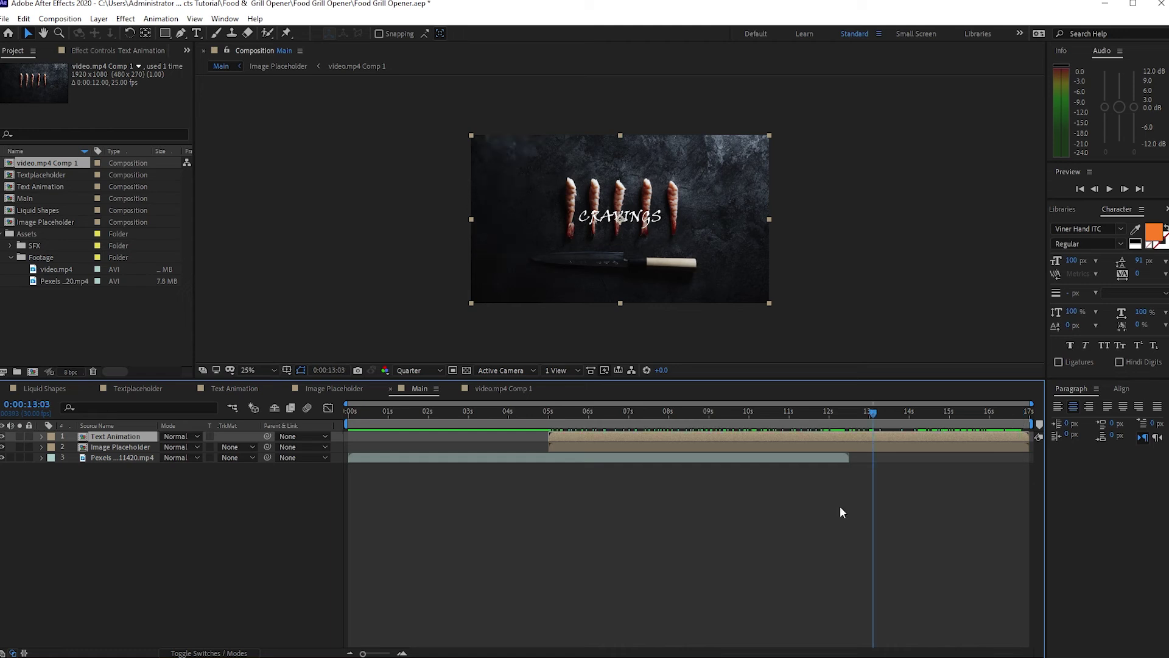
Create a new 17-second composition named 'Final'.
click(59, 19)
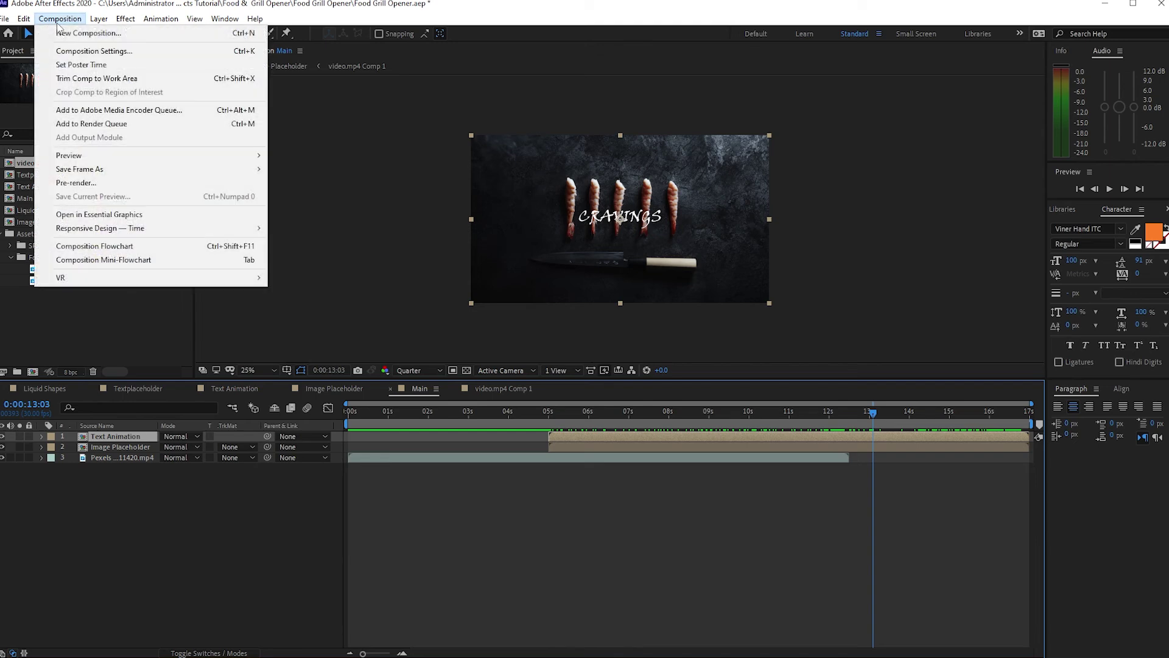
click(76, 50)
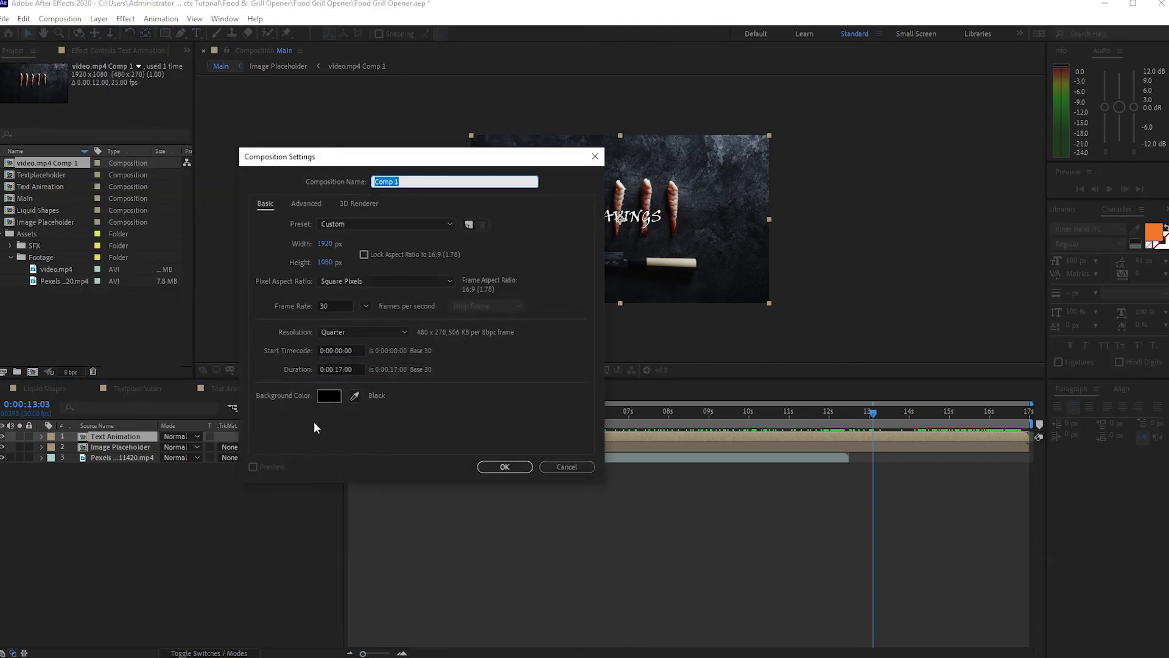
text(Final)
click(482, 469)
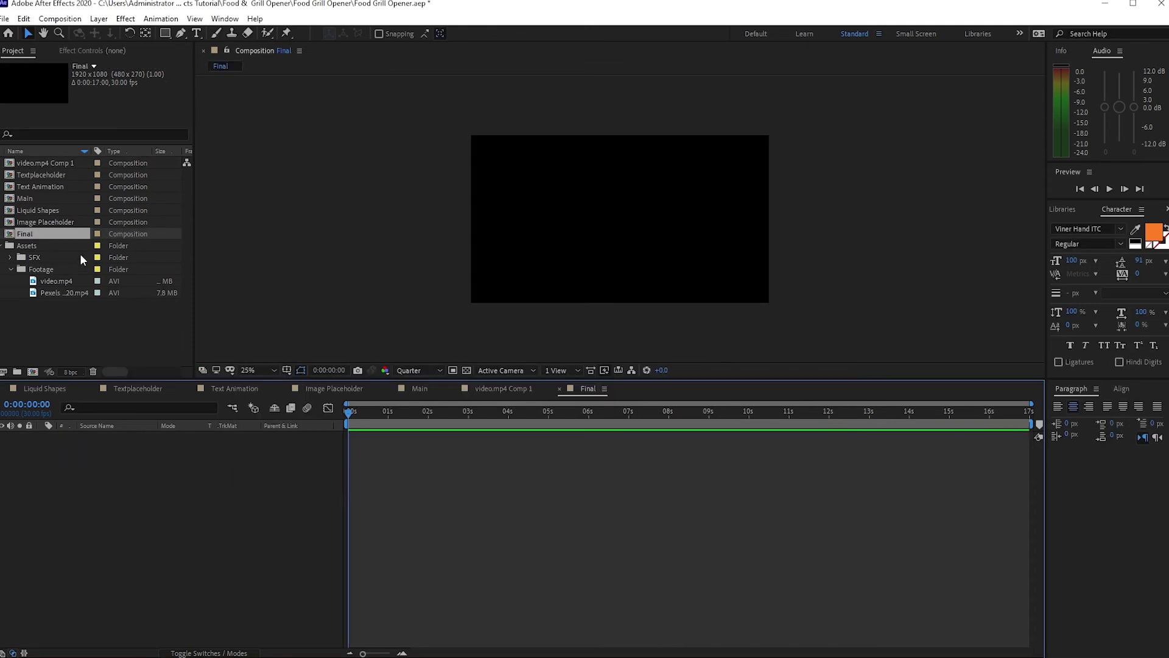
Add the Main comp into Final as its only layer and preview it.
drag(35, 200, 83, 479)
key(space)
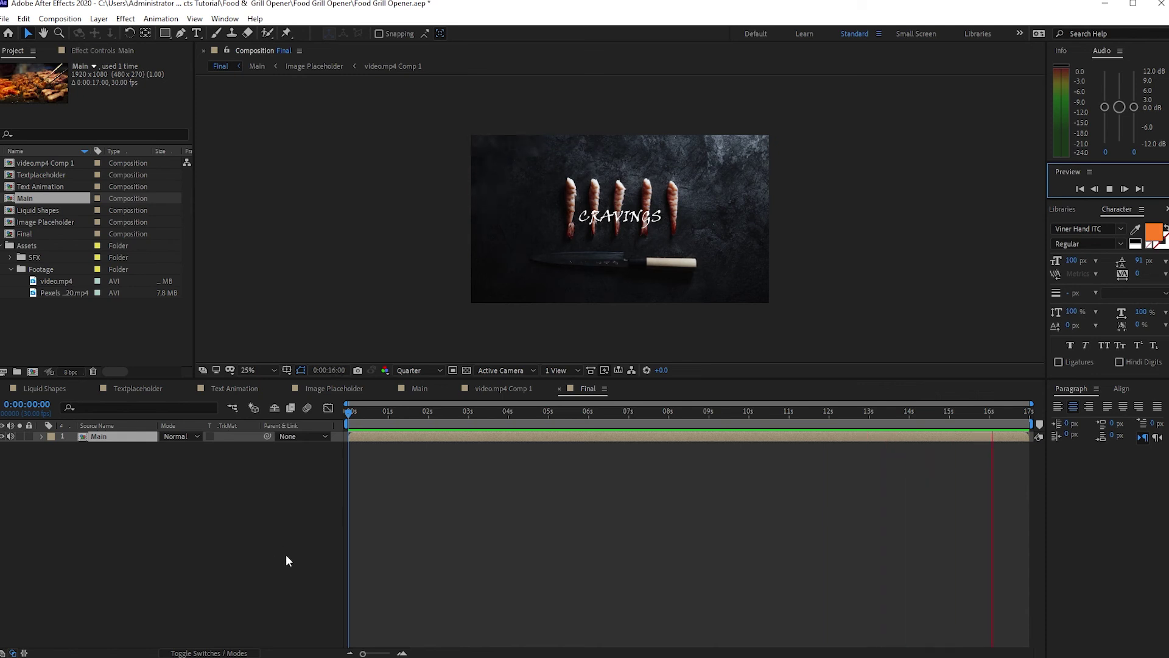
click(340, 542)
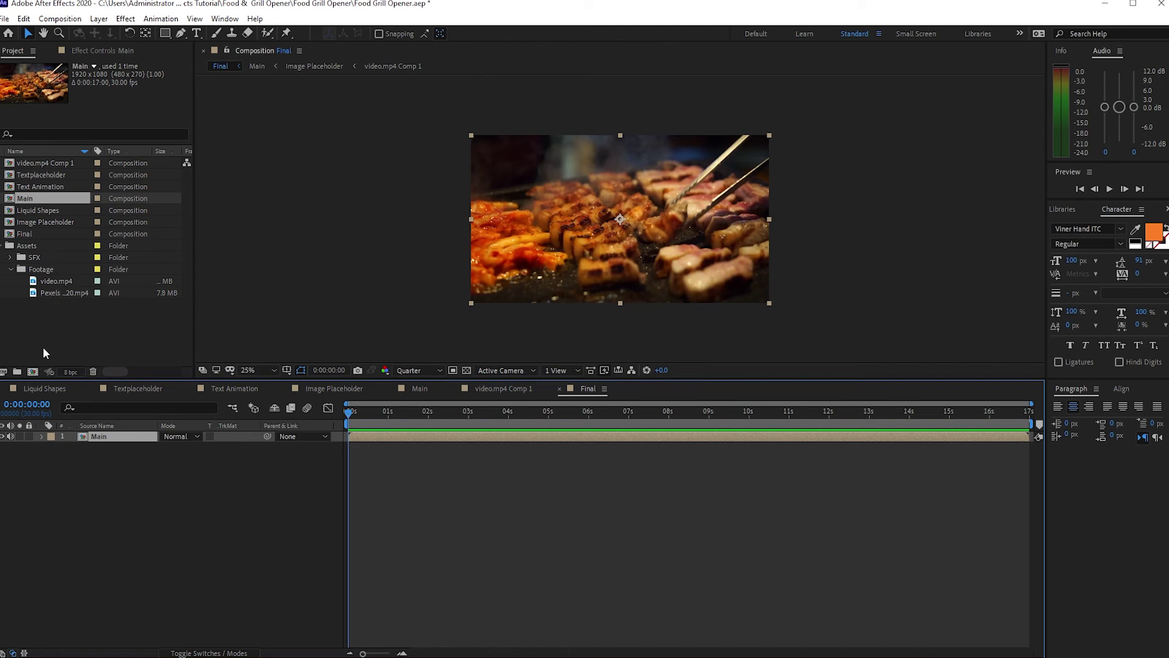
Create a 'Scene 1' folder holding Main, Liquid Shapes and Image Placeholder, then collapse Assets.
click(17, 372)
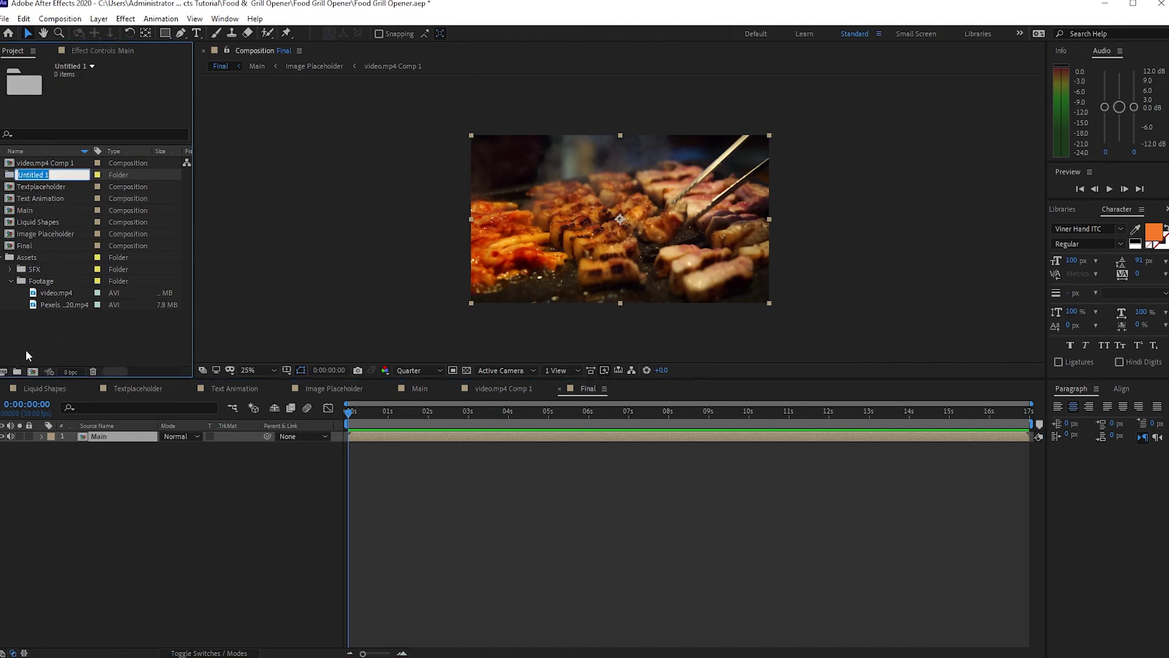
text(Scene 1)
key(Return)
mouse_move(6, 207)
mouse_down()
mouse_move(12, 238)
mouse_move(26, 199)
mouse_up()
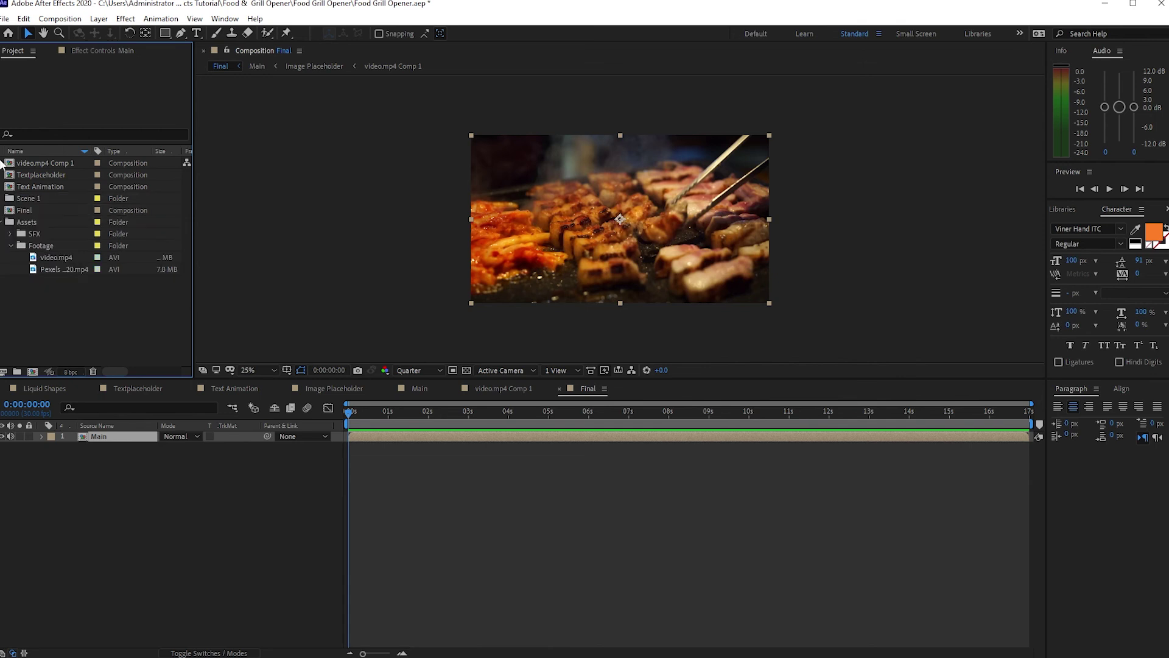
drag(3, 159, 24, 199)
click(4, 186)
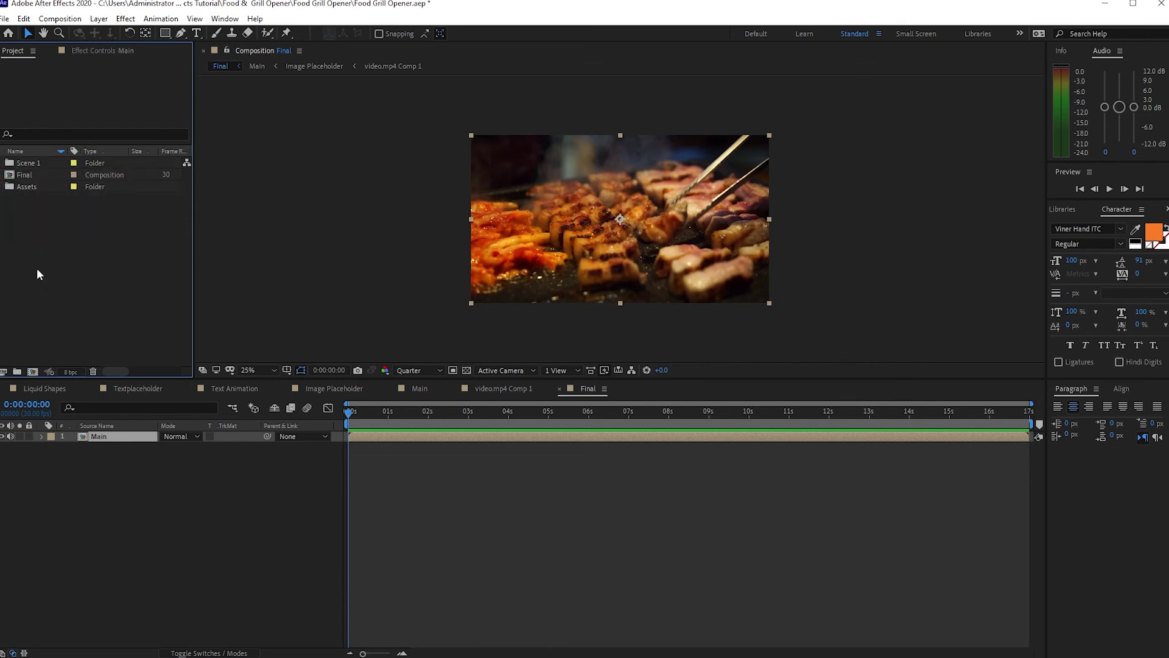